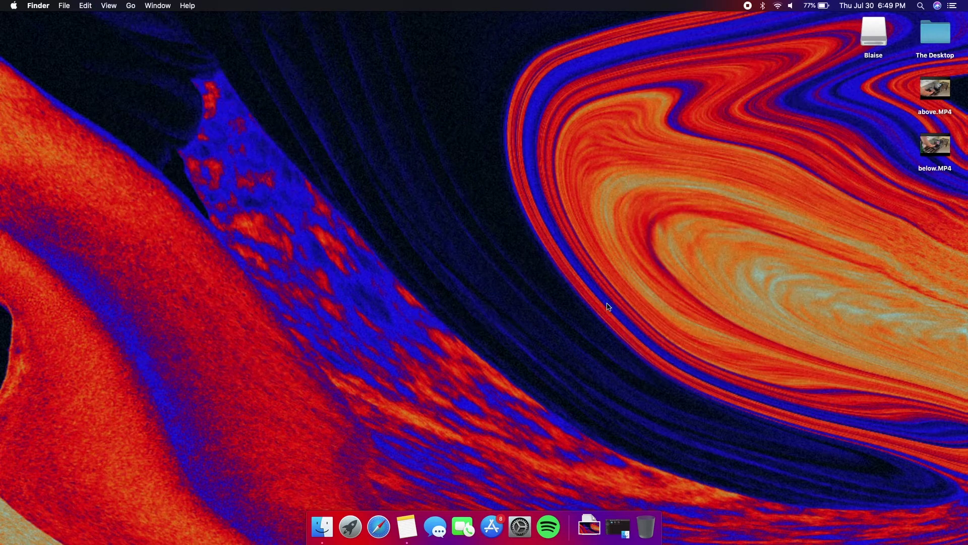
- Preview the above.MP4 and below.MP4 clips on the desktop with Quick Look
left_click(945, 99)
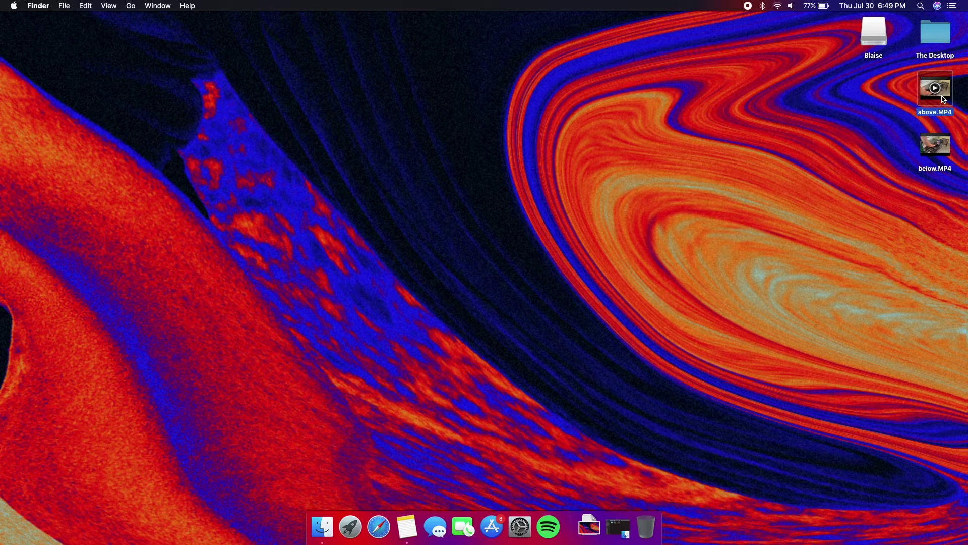
key("space")
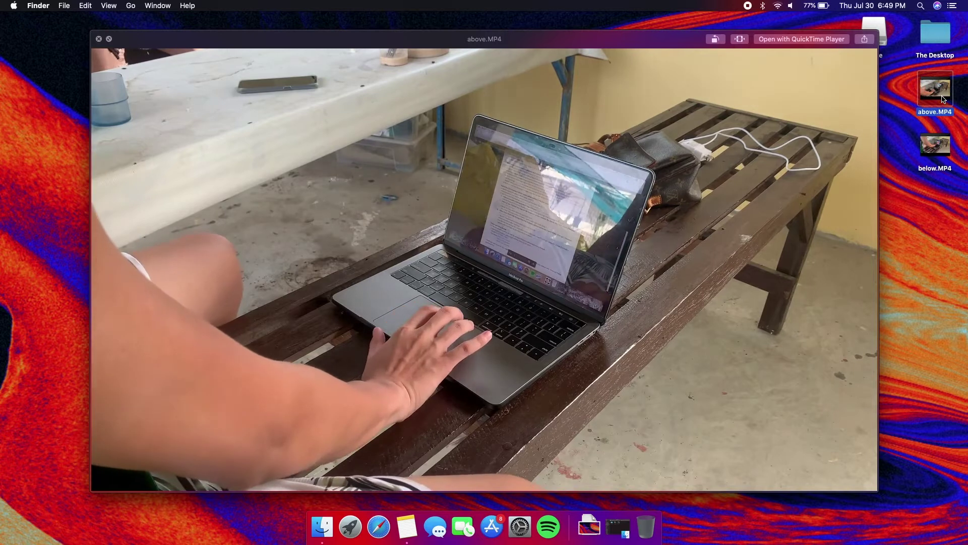
mouse_move(803, 102)
key("space")
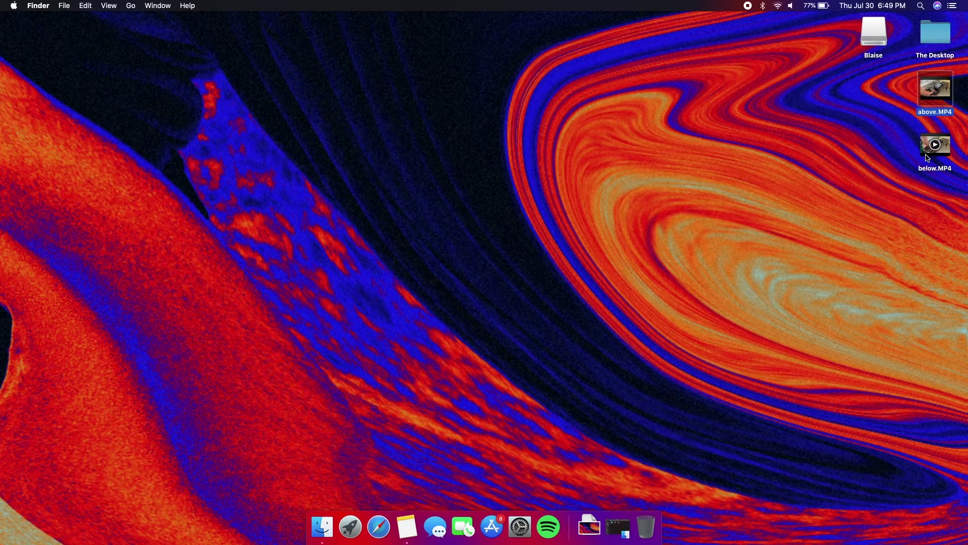
left_click(929, 158)
key("space")
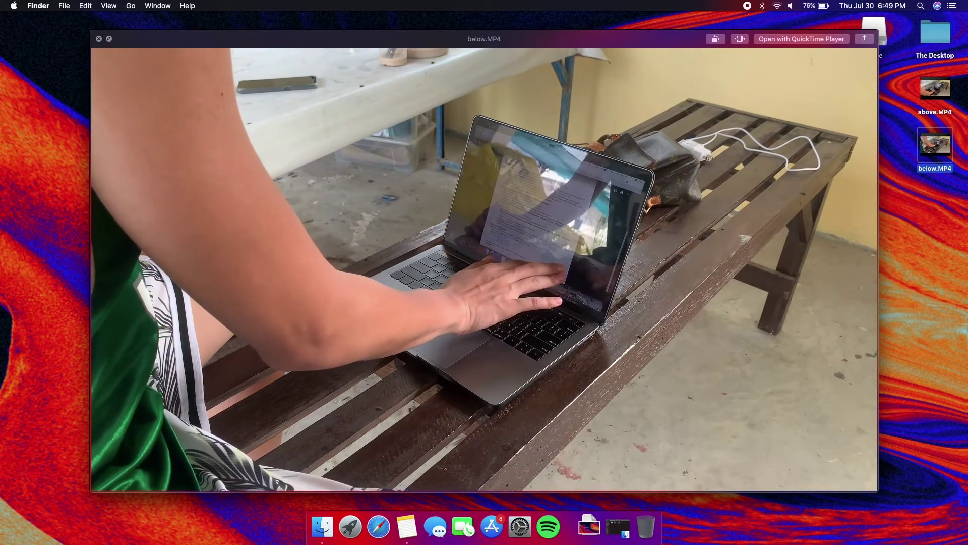
key("space")
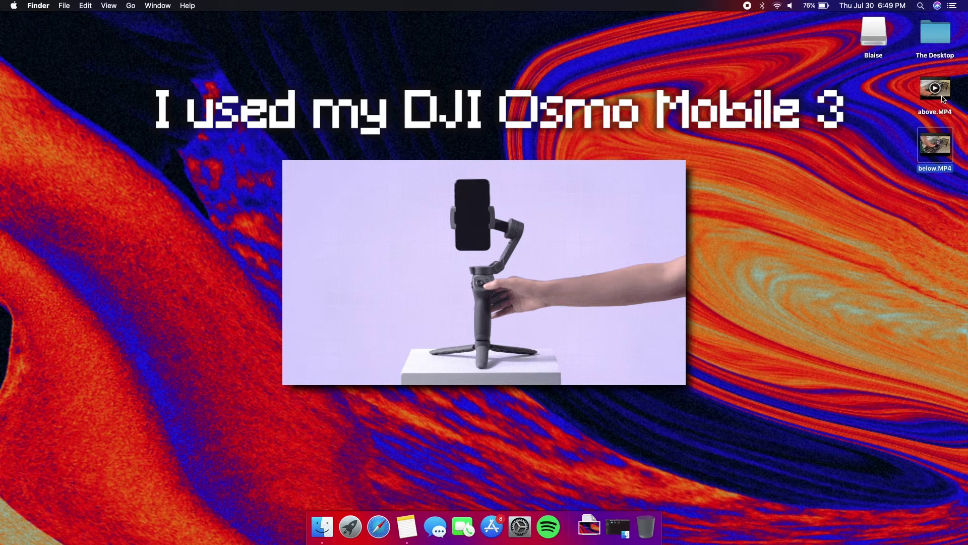
left_click(944, 99)
key("space")
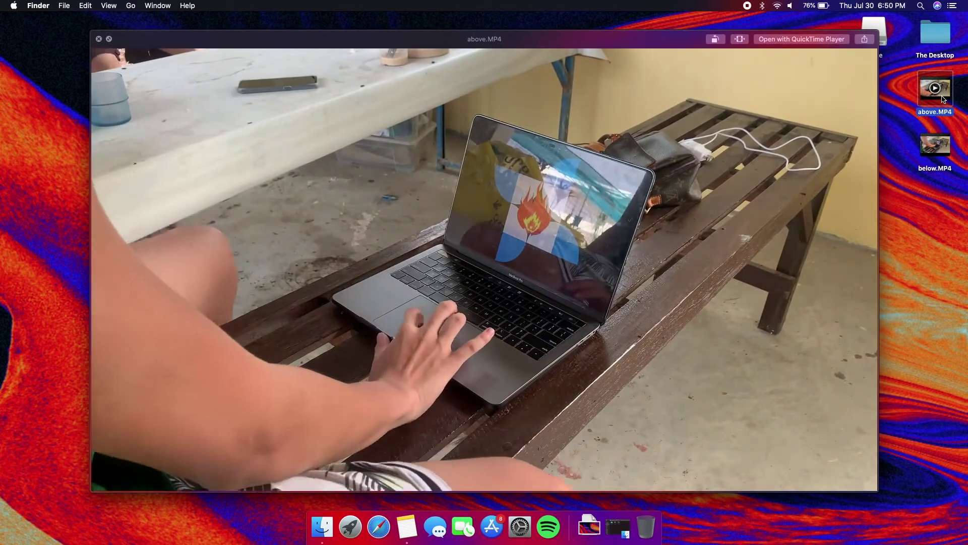
key("space")
left_click(944, 150)
key("space")
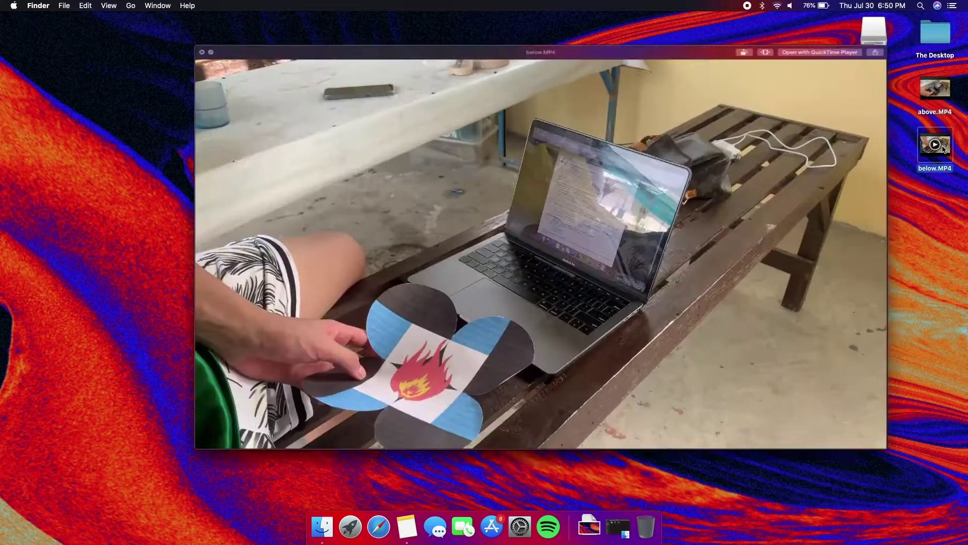
key("space")
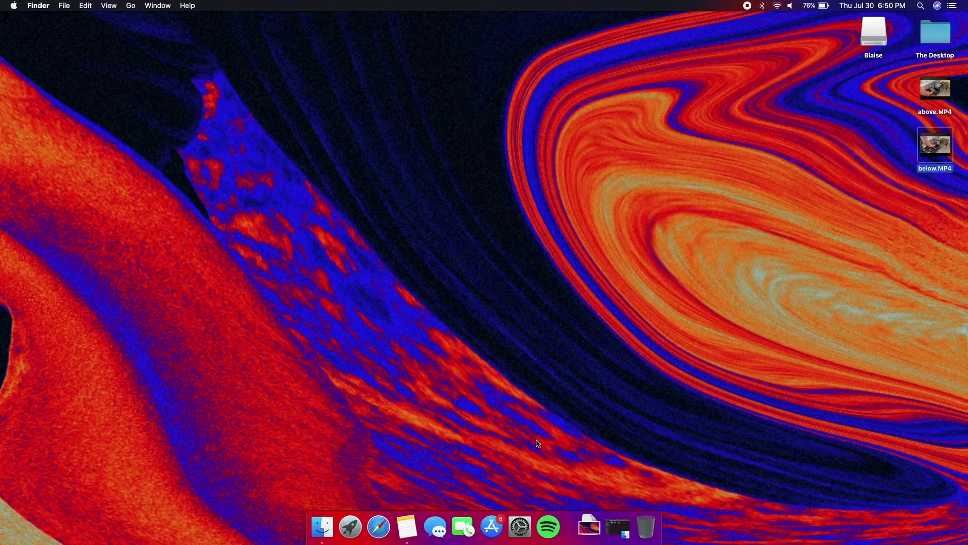
- Launch After Effects 2020 and start a new empty project
left_click(350, 527)
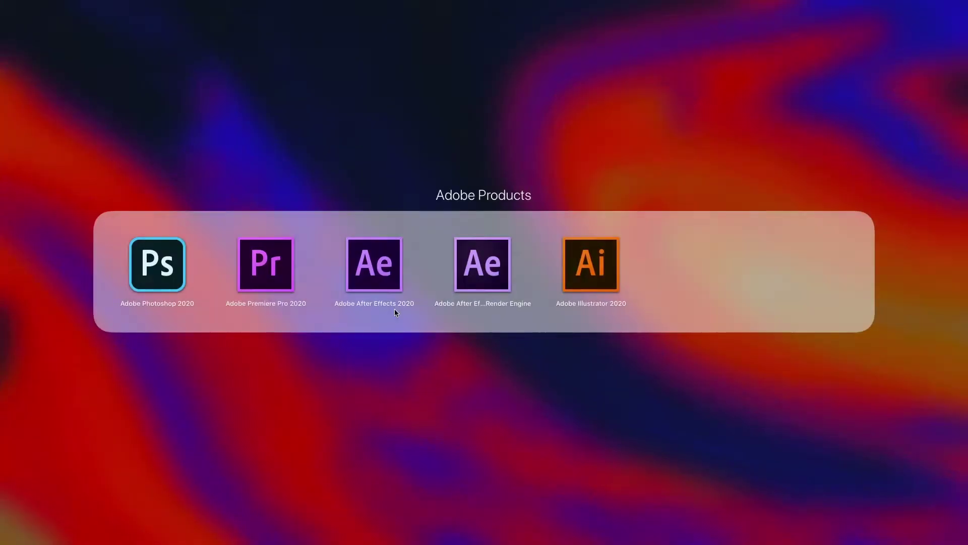
left_click(394, 270)
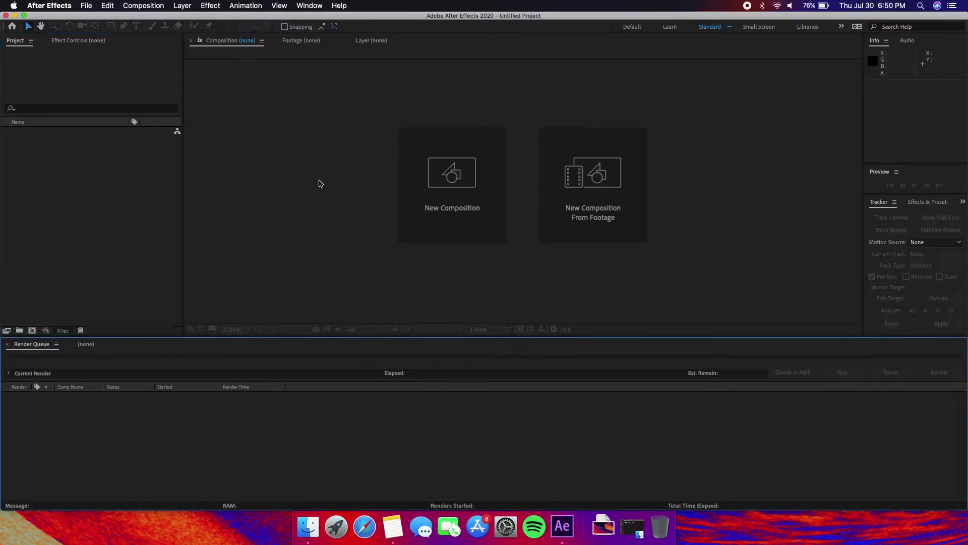
left_click(77, 254)
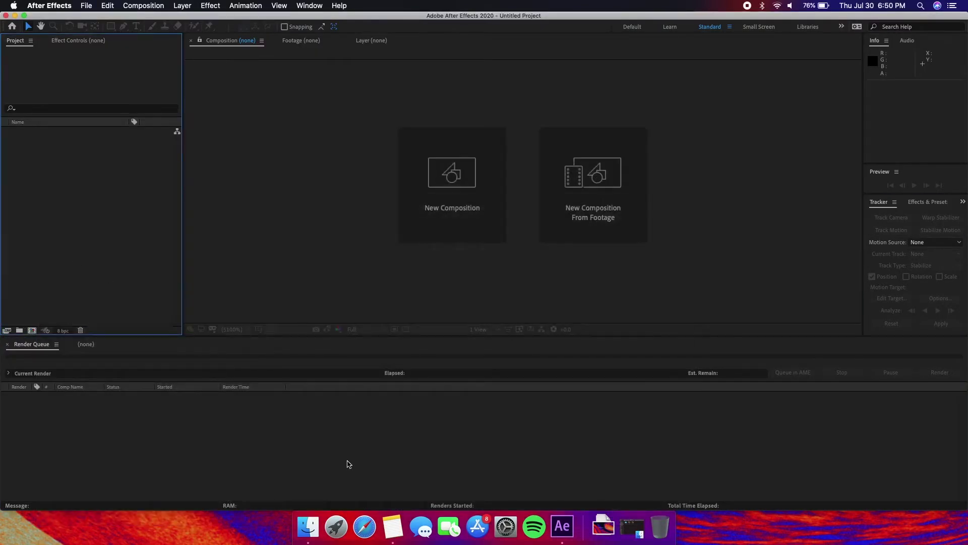
- Import both MP4 clips from the Desktop and create a composition from above.MP4
left_click(633, 528)
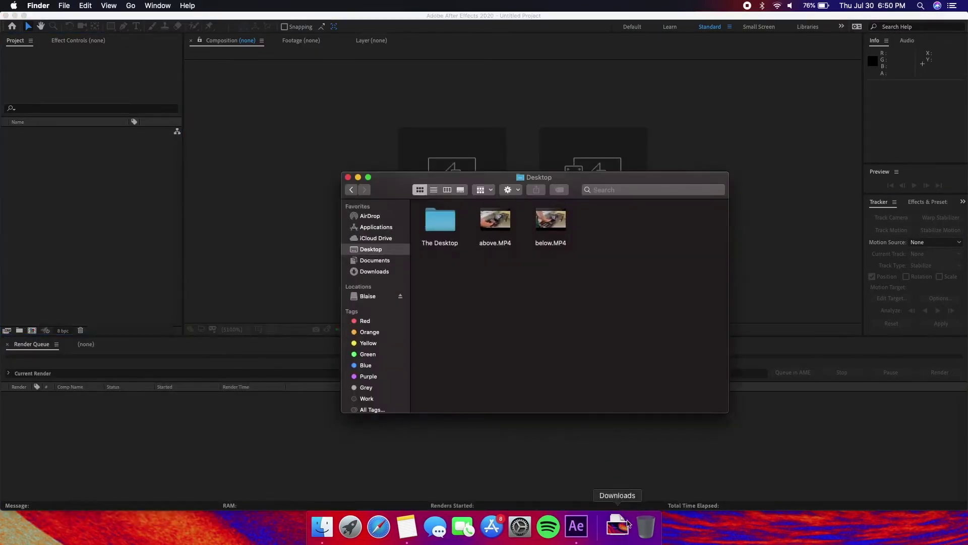
left_click_drag(570, 257, 72, 164)
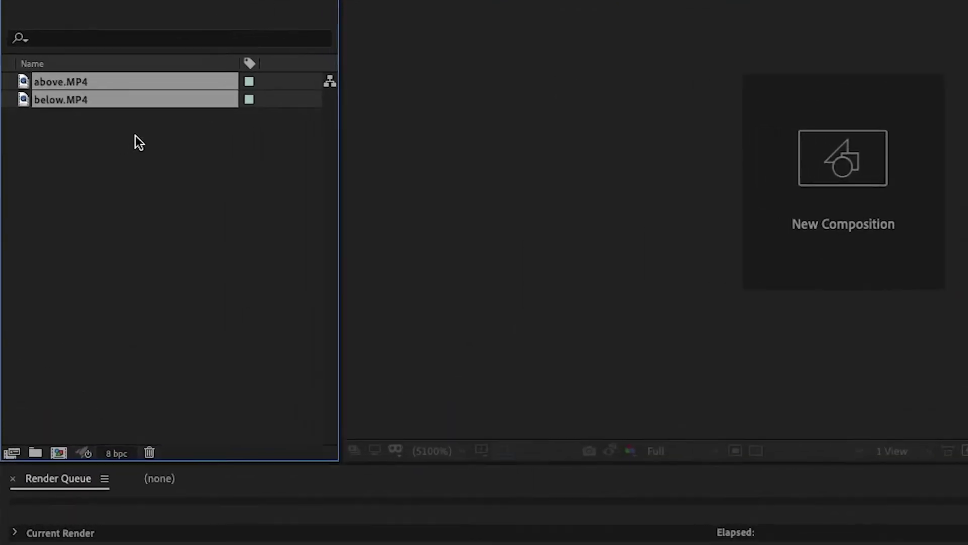
left_click(72, 160)
left_click_drag(150, 63, 67, 496)
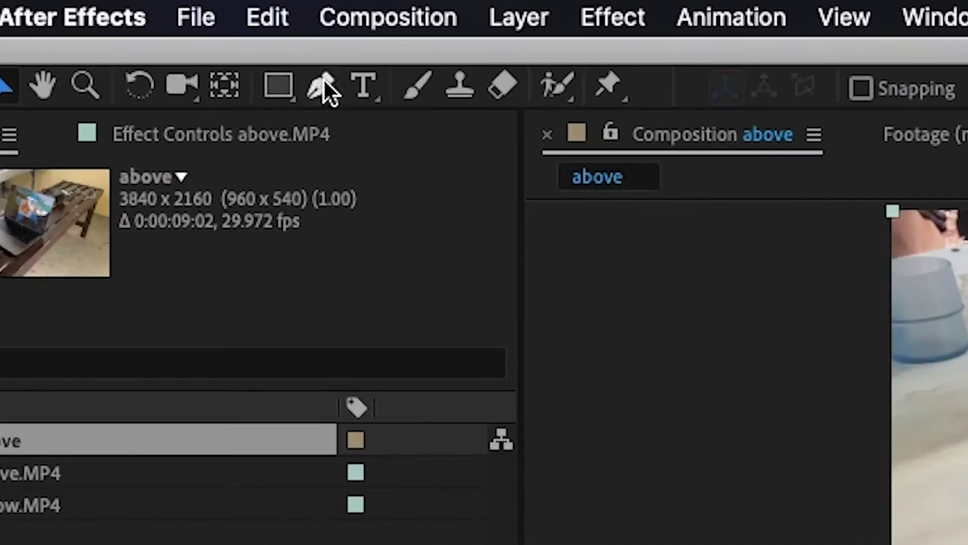
- With the Pen tool, place mask points along the laptop's top and screen edges
left_click(323, 81)
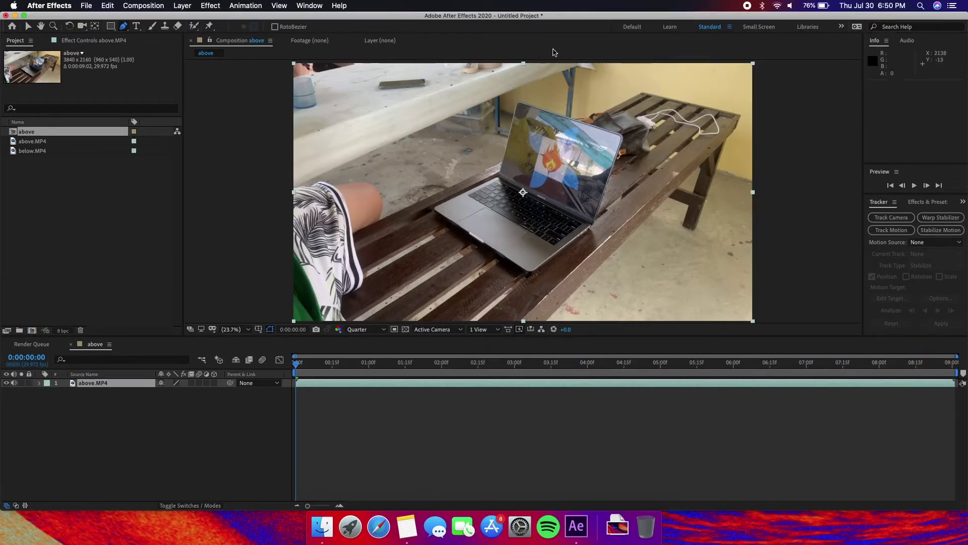
left_click(538, 62)
scroll(534, 110, "up", 5)
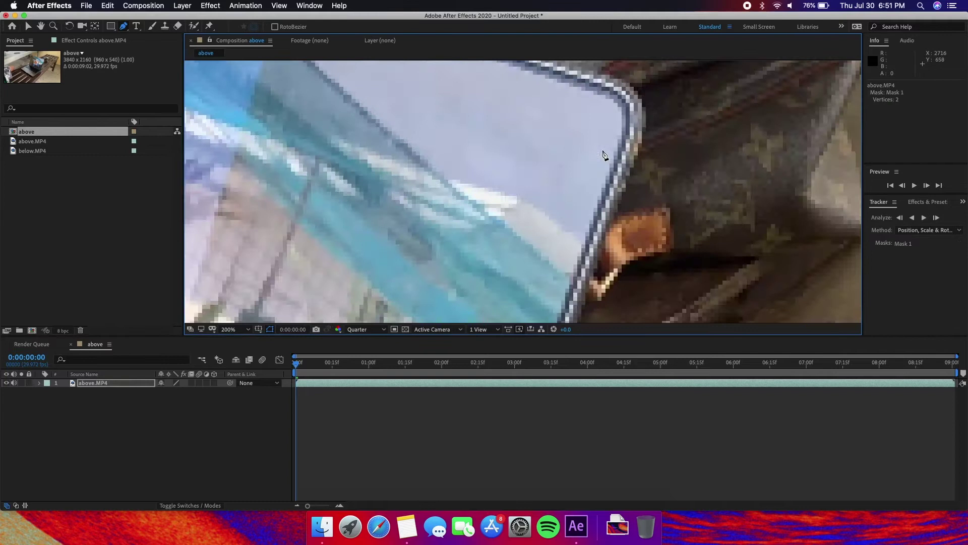
scroll(605, 151, "down", 3)
left_click(420, 72)
left_click(603, 131)
left_click(552, 321)
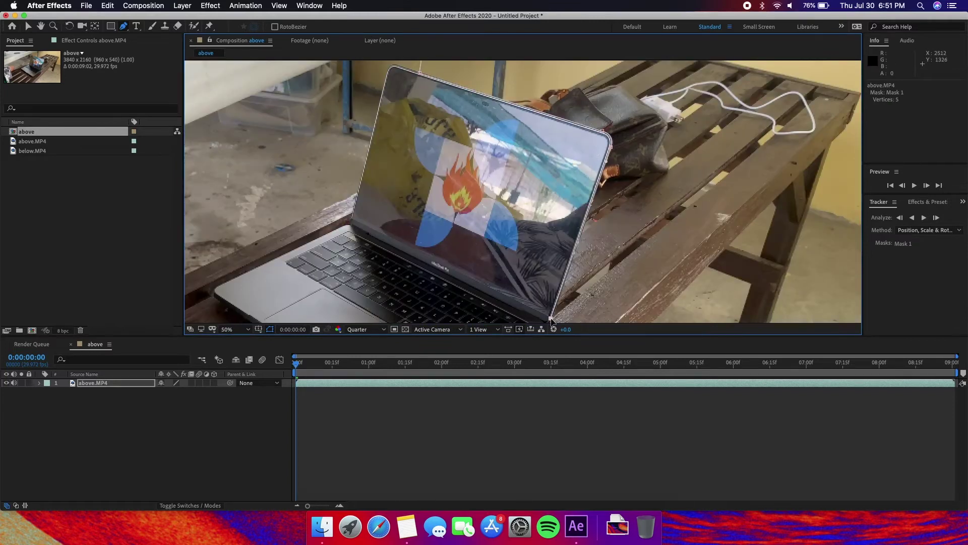
scroll(555, 303, "up", 4)
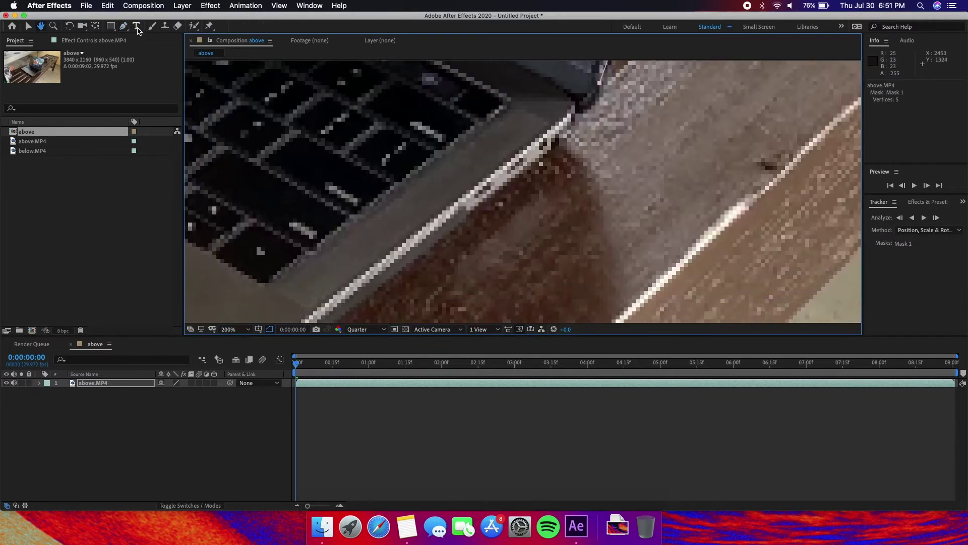
key("g")
left_click(580, 107)
left_click(547, 148)
left_click(397, 272)
- Carry the mask past the frame's lower left, close it at 14 points, and fit the viewer
scroll(397, 273, "down", 6)
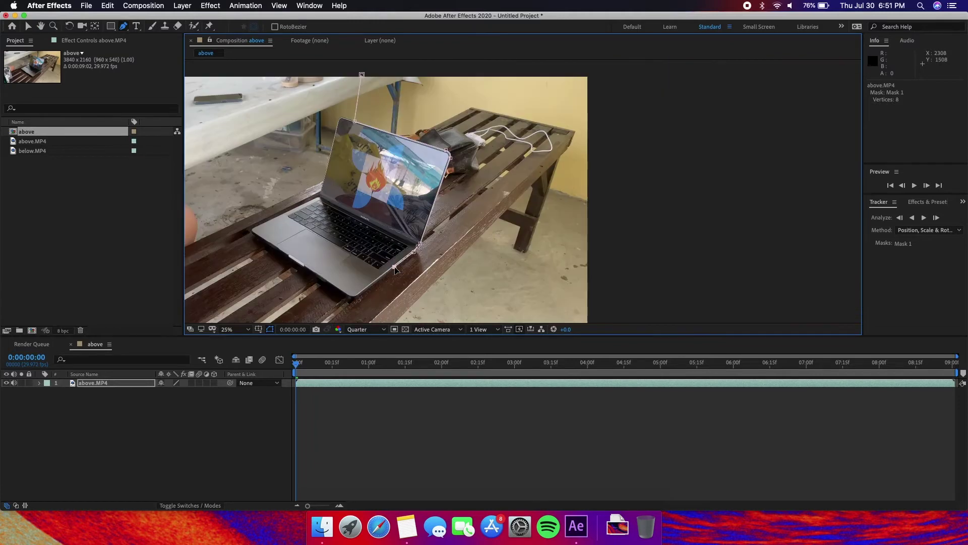
left_click(374, 289)
left_click(388, 307)
key("h")
left_click_drag(353, 303, 399, 222)
key("g")
left_click(460, 276)
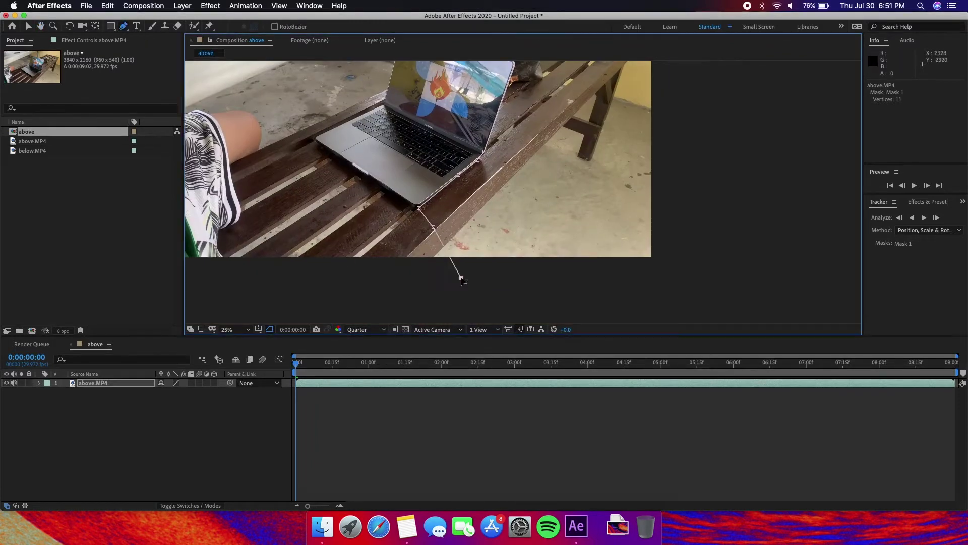
scroll(505, 257, "down", 2)
left_click(326, 238)
left_click(304, 145)
left_click(325, 67)
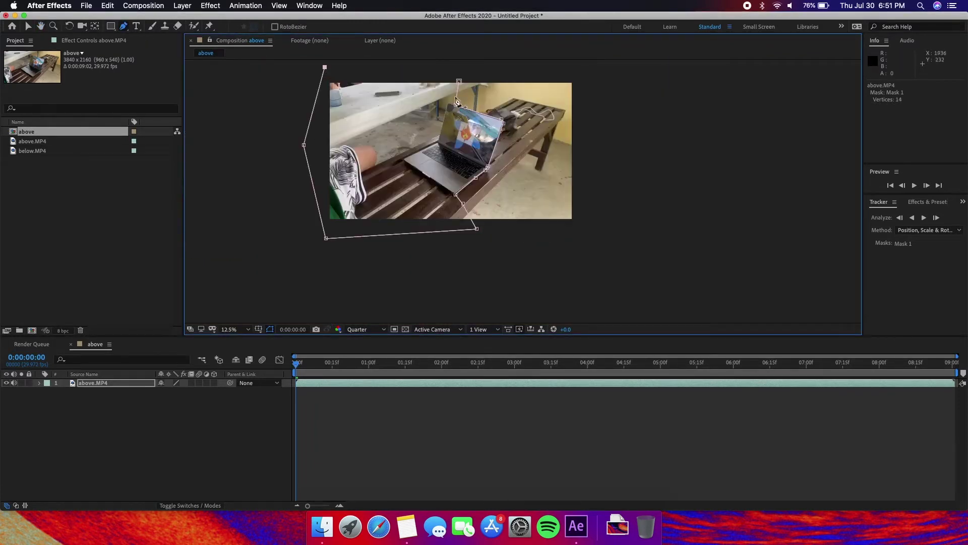
left_click(459, 81)
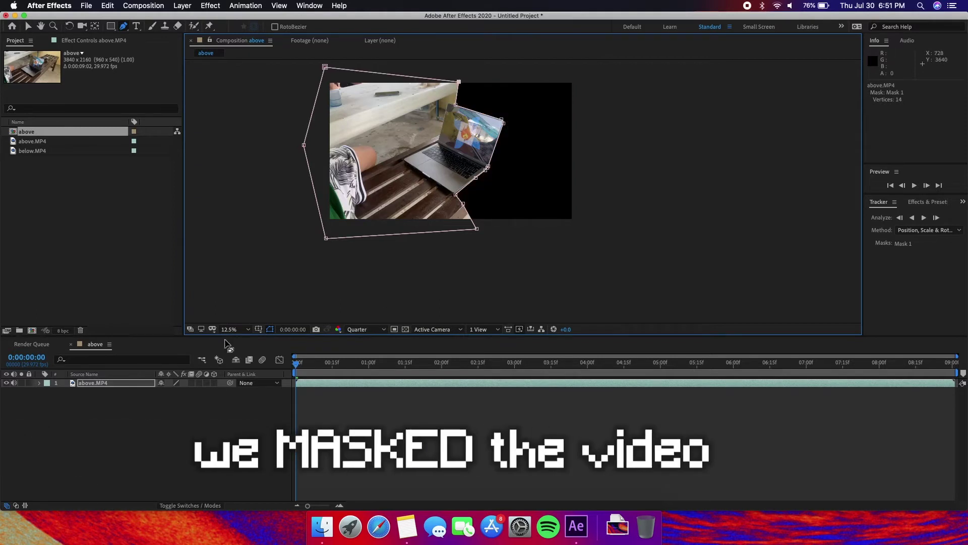
left_click(249, 329)
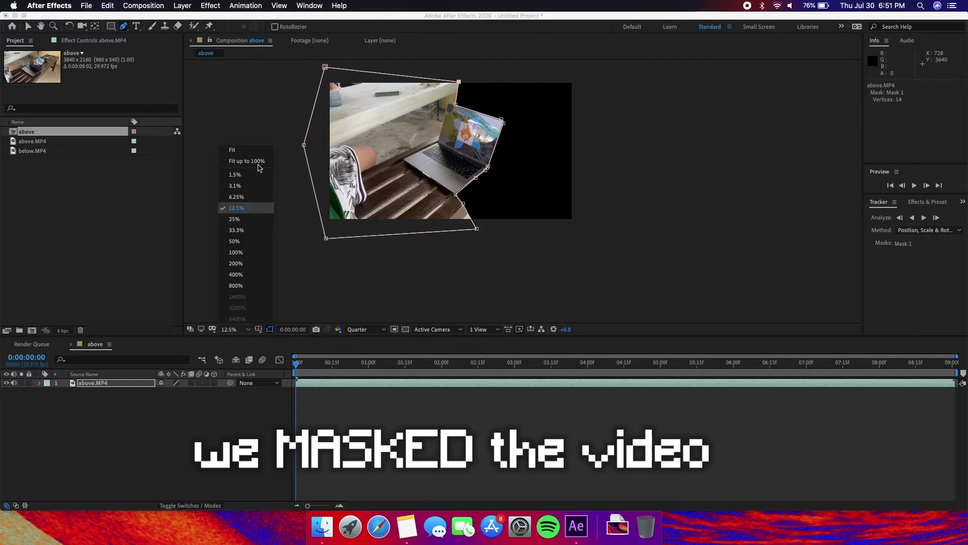
left_click(254, 158)
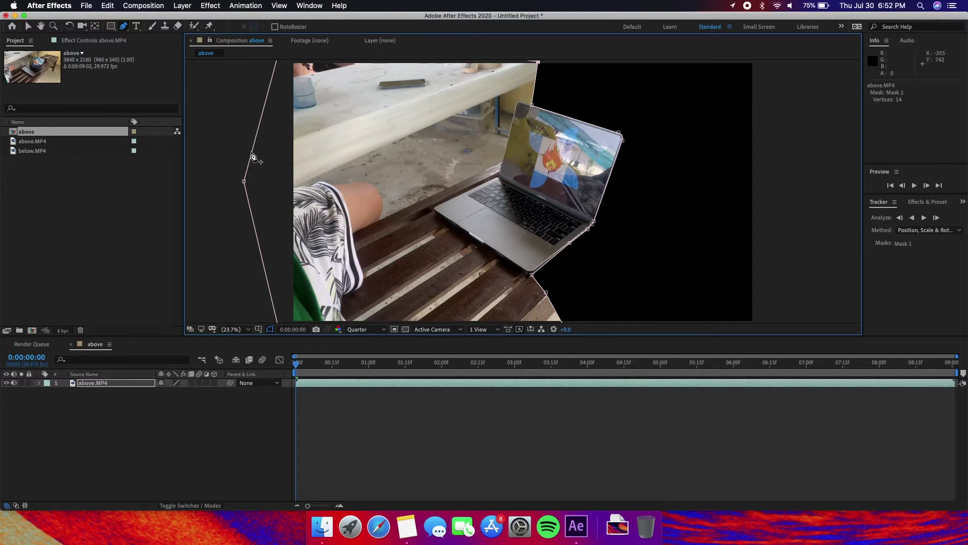
key("v")
left_click_drag(32, 150, 128, 441)
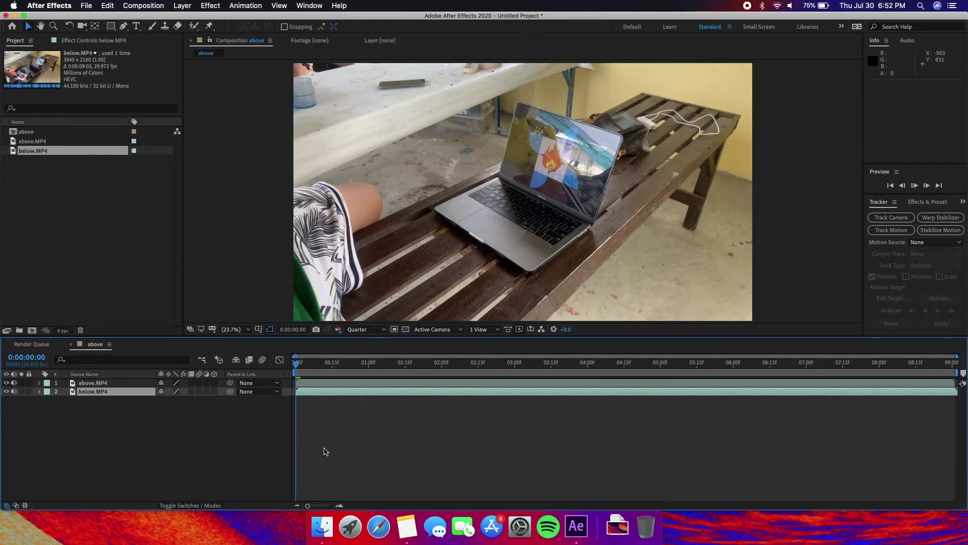
key("space")
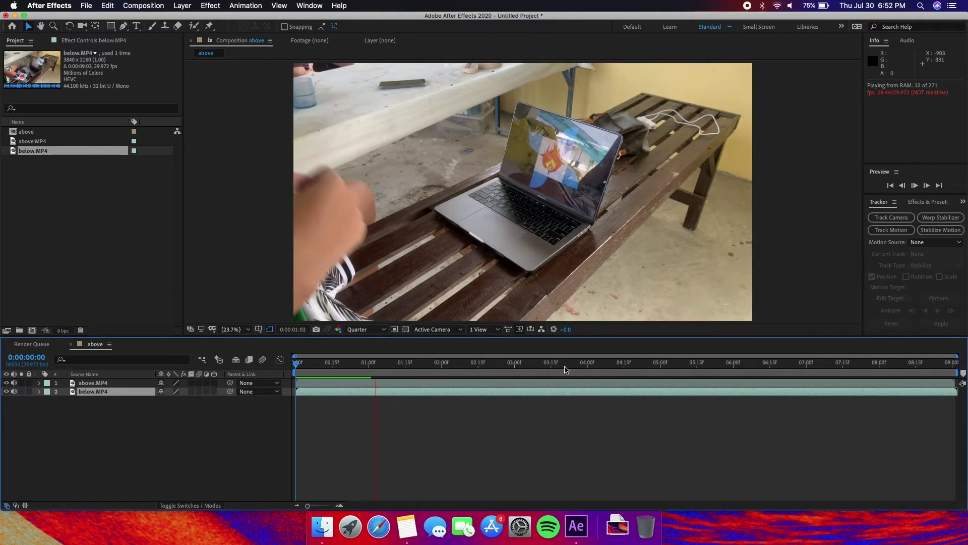
left_click_drag(622, 364, 664, 376)
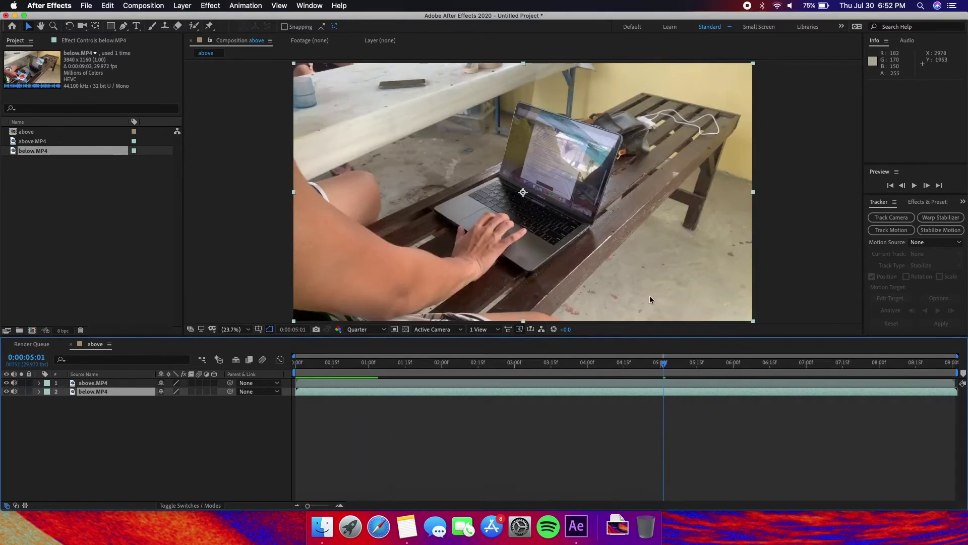
key("space")
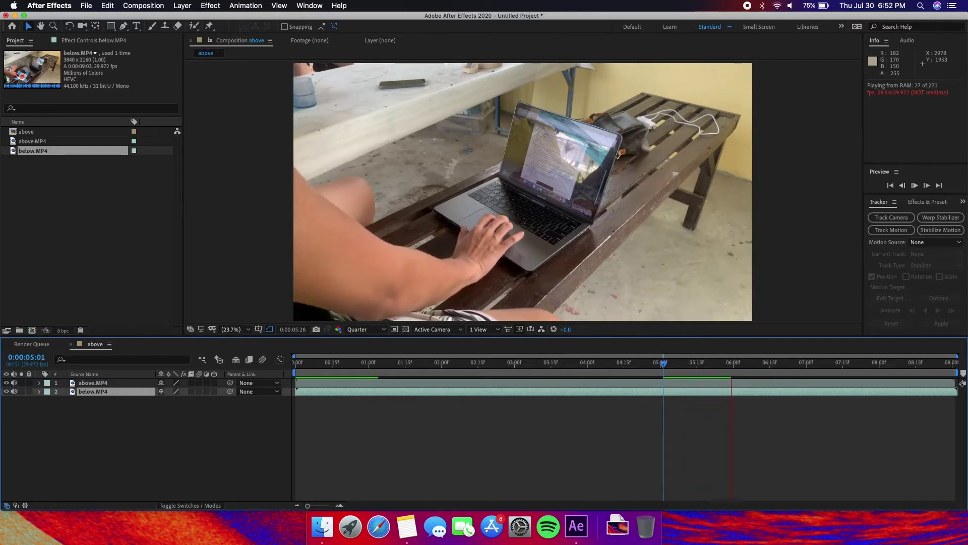
left_click(508, 487)
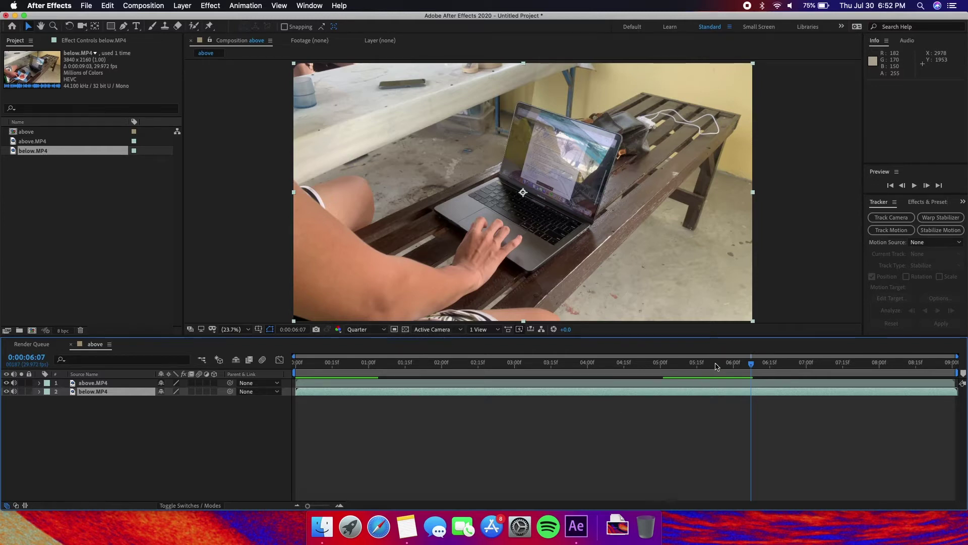
left_click_drag(751, 363, 574, 367)
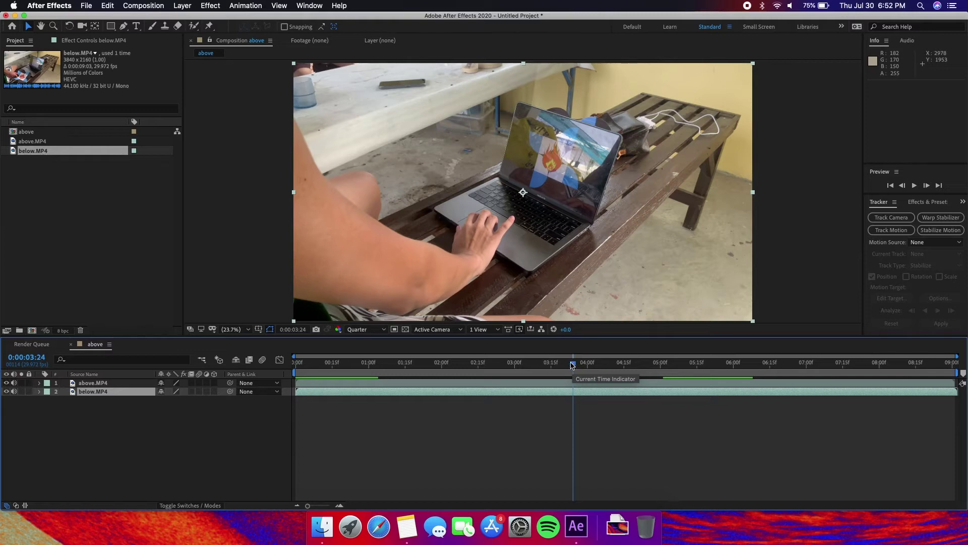
mouse_move(573, 365)
left_mouse_down()
mouse_move(597, 365)
mouse_move(585, 366)
left_mouse_up()
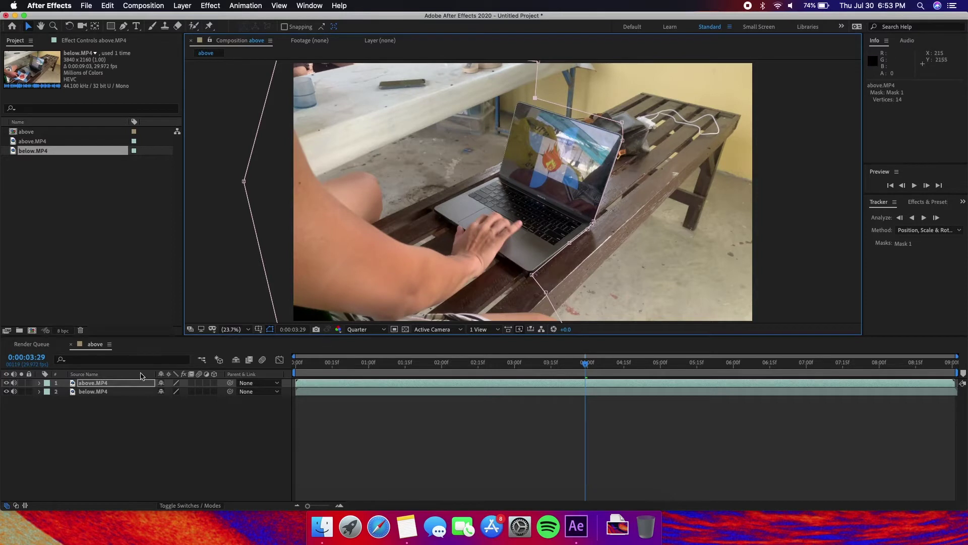
left_click(140, 410)
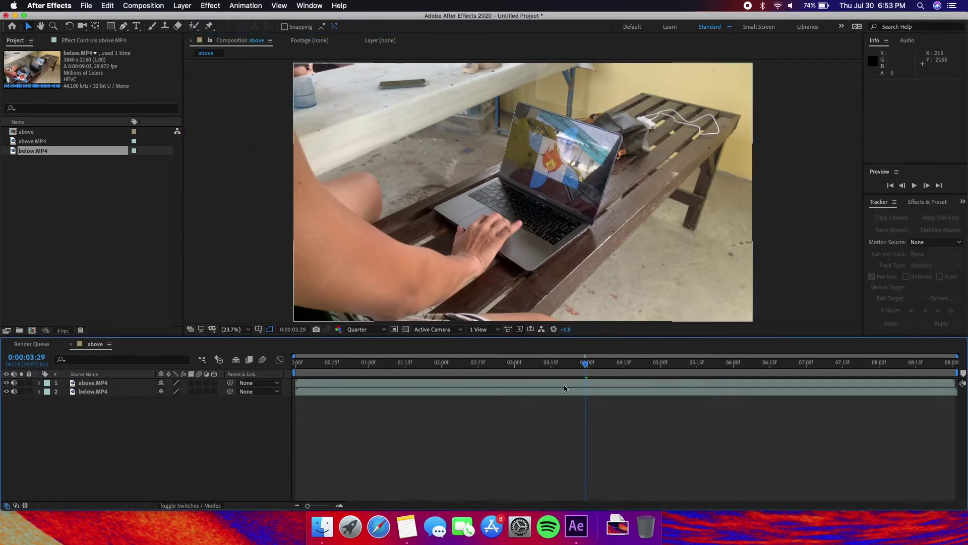
- Slide below.MP4 15 frames earlier and preview the composite around four seconds to check sync
mouse_move(587, 364)
left_mouse_down()
mouse_move(611, 364)
mouse_move(598, 364)
left_mouse_up()
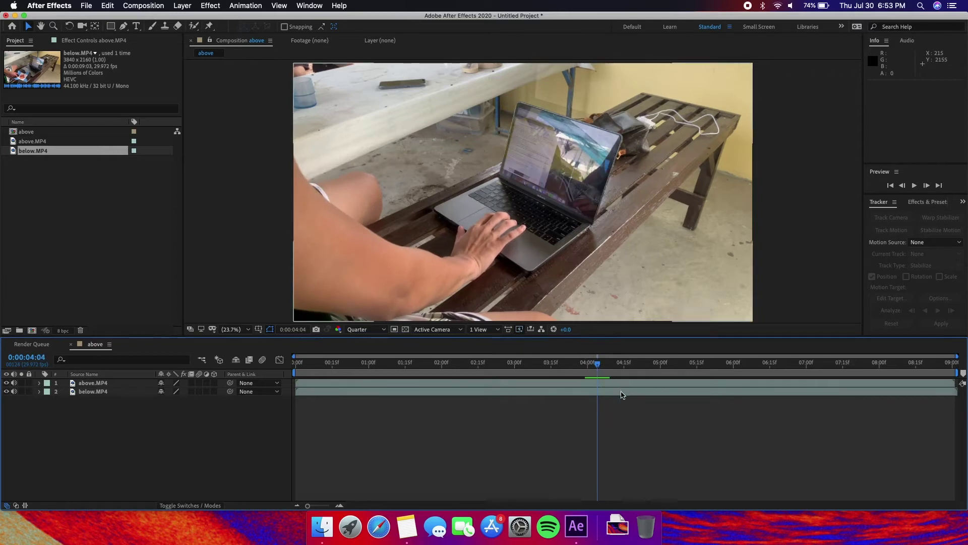
left_click_drag(623, 395, 533, 386)
left_click_drag(596, 368, 581, 366)
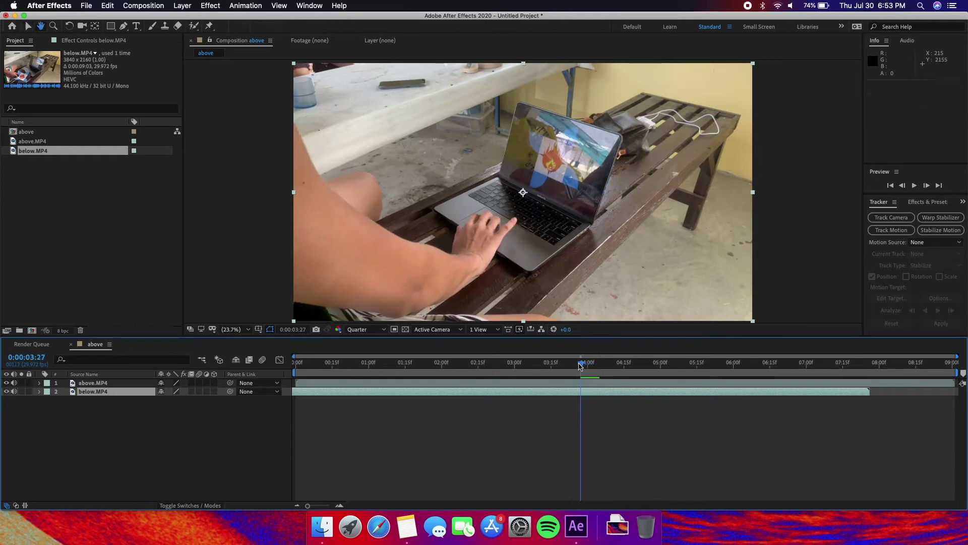
key("space")
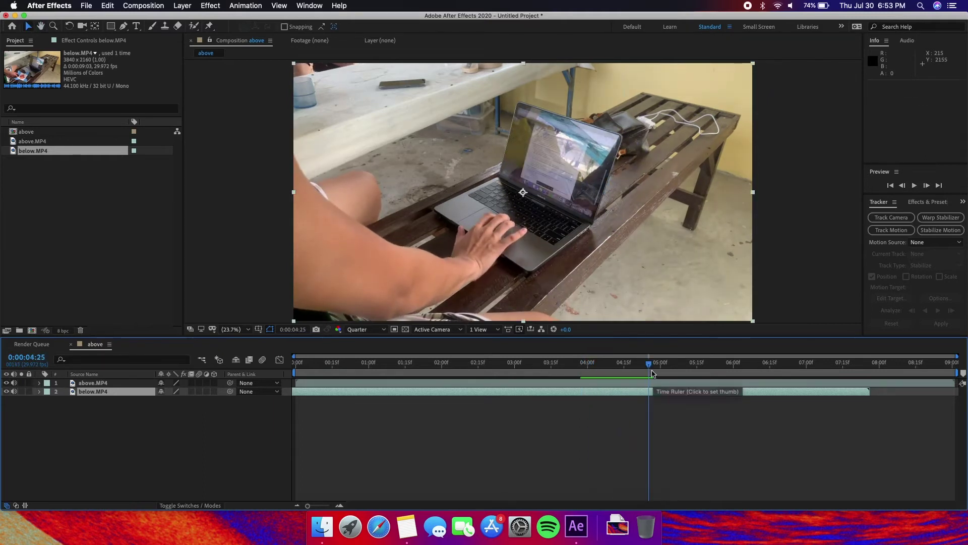
left_click(585, 364)
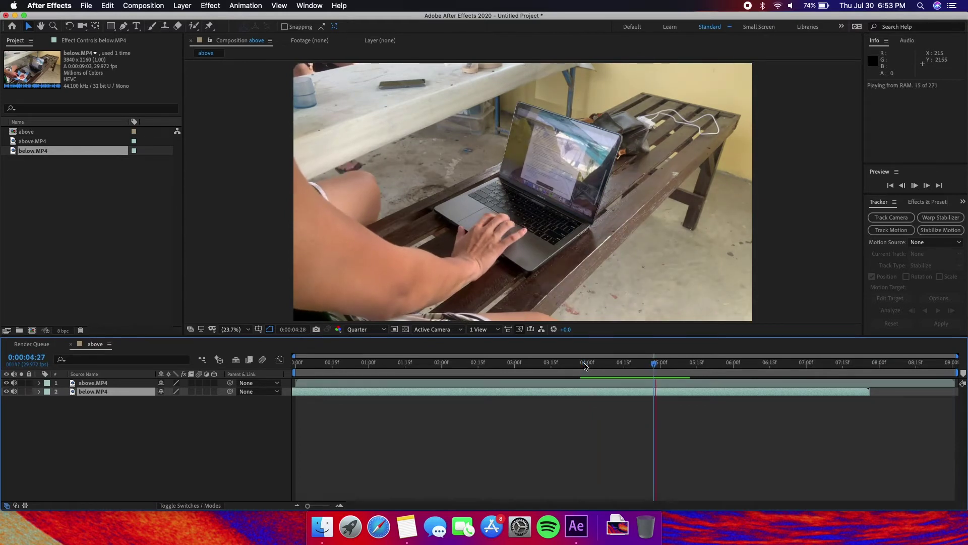
key("space")
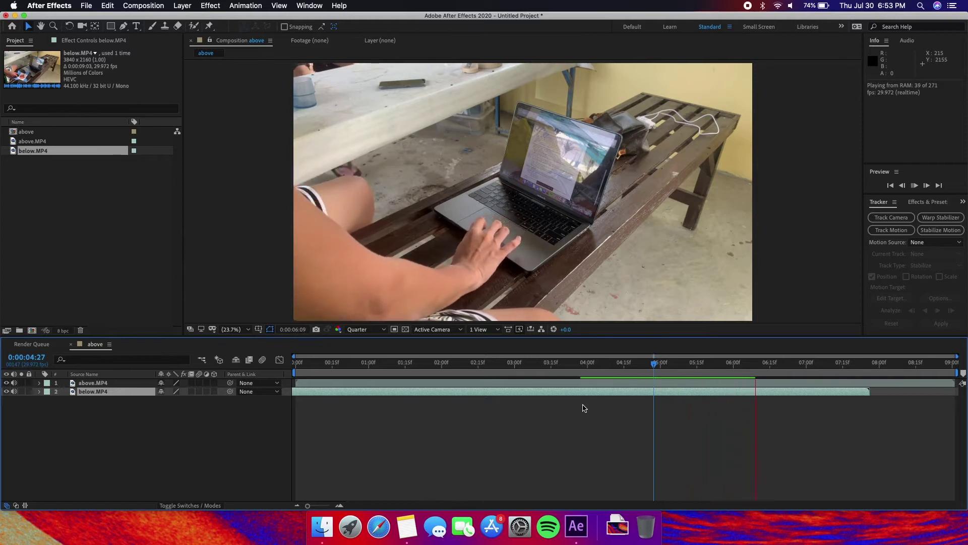
key("space")
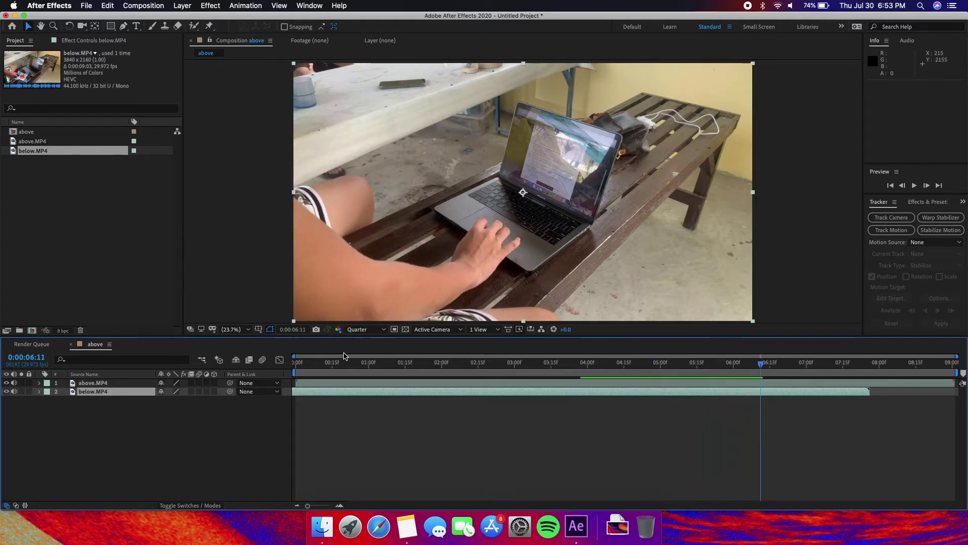
- Set Mask 1's Mask Feather on the above.MP4 layer to 16 pixels
left_click(89, 383)
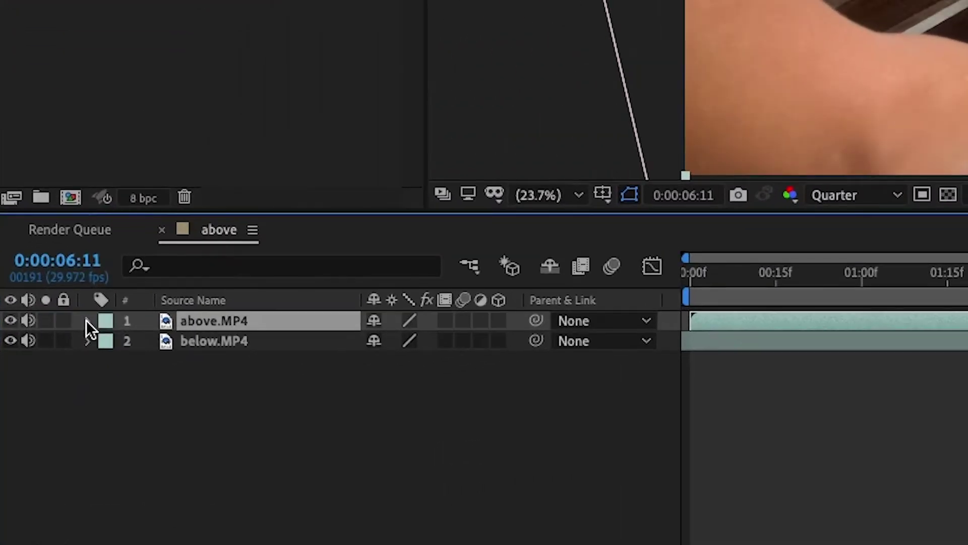
left_click(87, 321)
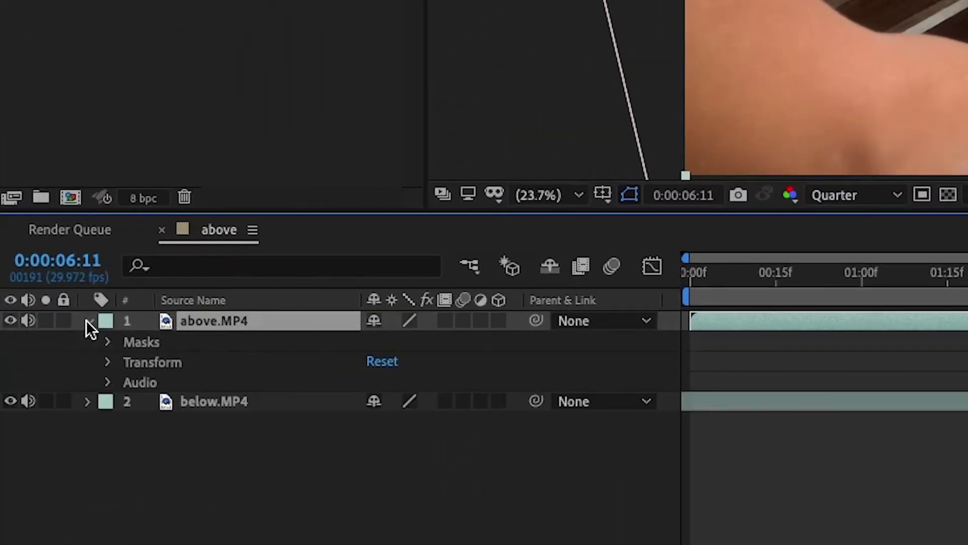
left_click(107, 343)
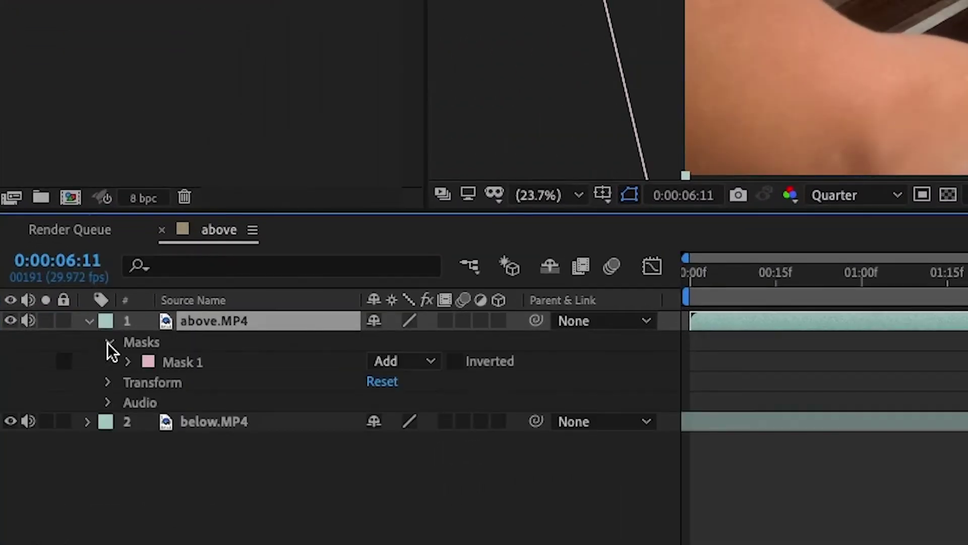
left_click(130, 364)
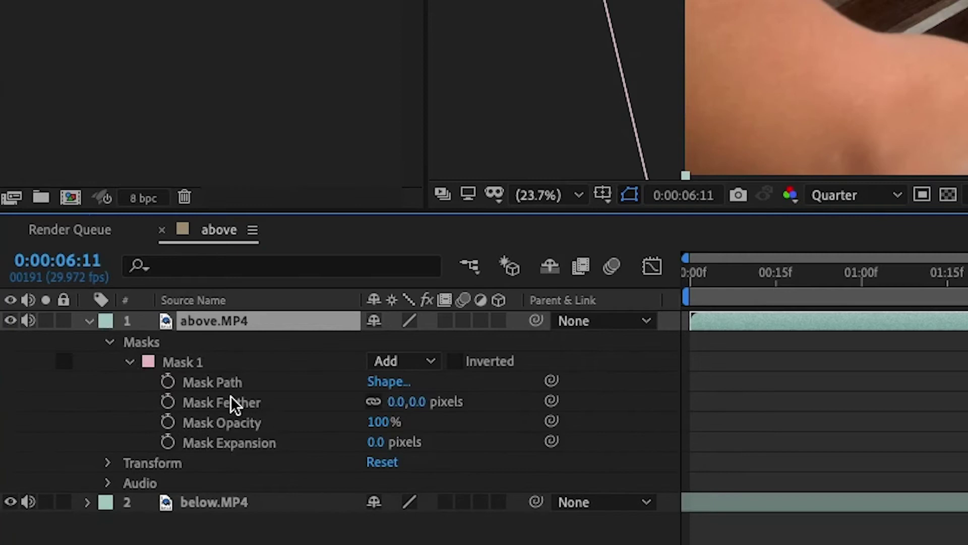
left_click(248, 409)
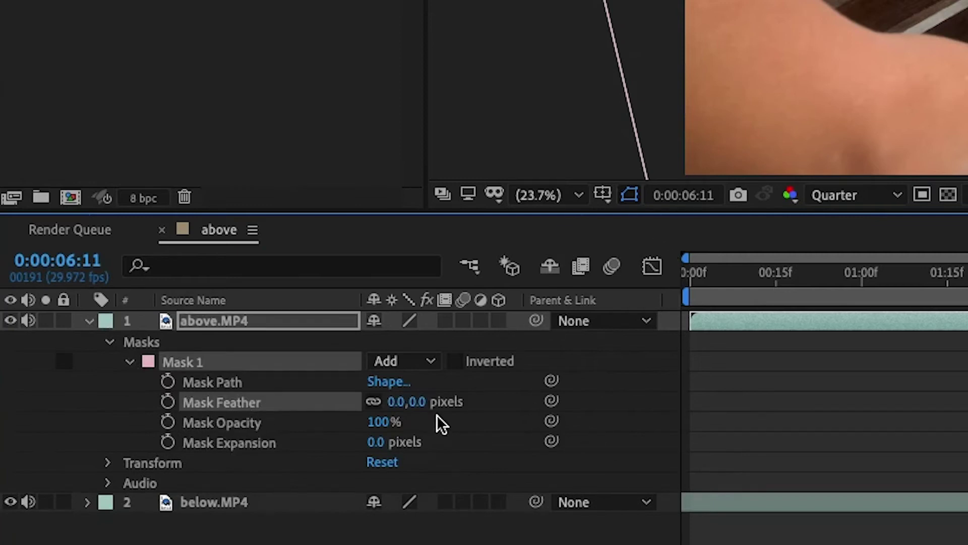
left_click_drag(398, 403, 417, 401)
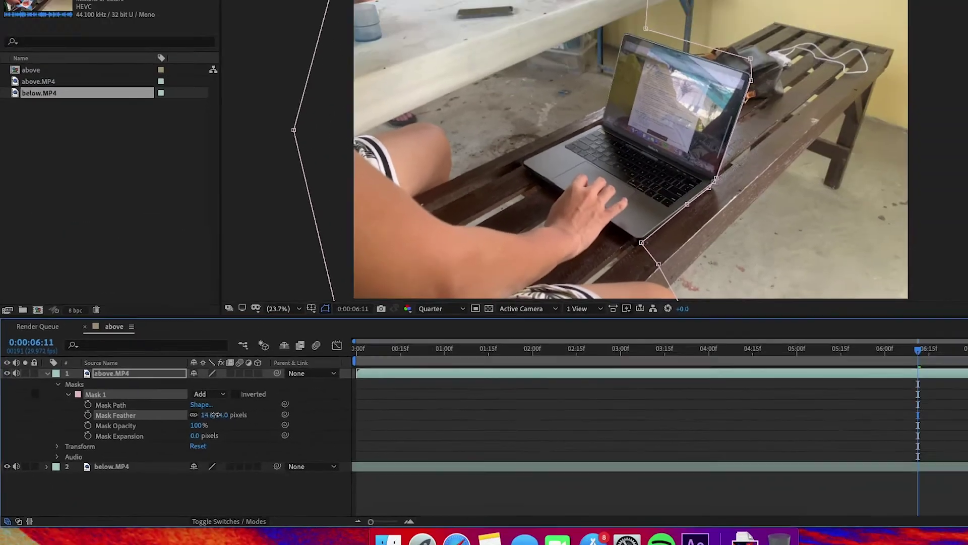
left_click_drag(216, 414, 224, 415)
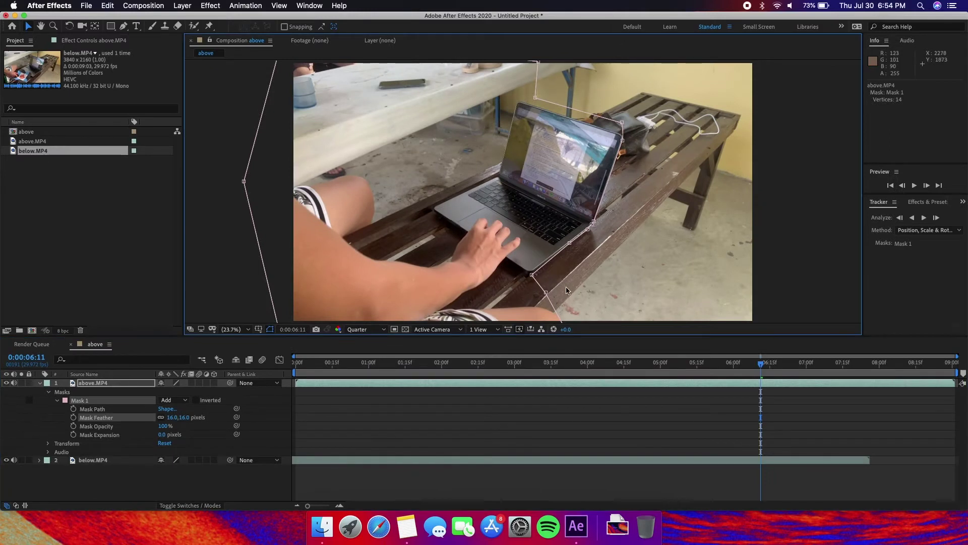
- Deselect to inspect the feathered edges, then set magnification back to Fit up to 100%
left_click(789, 207)
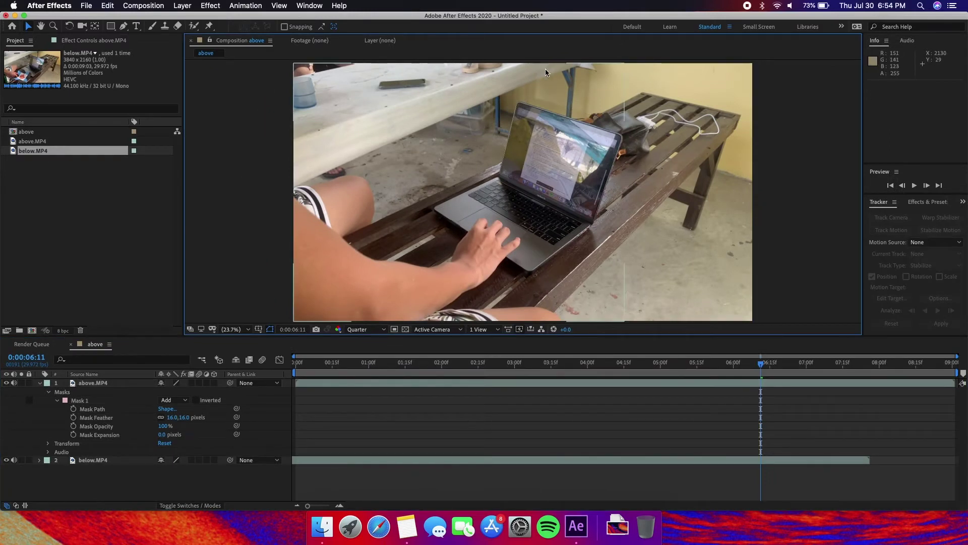
scroll(634, 259, "up", 5)
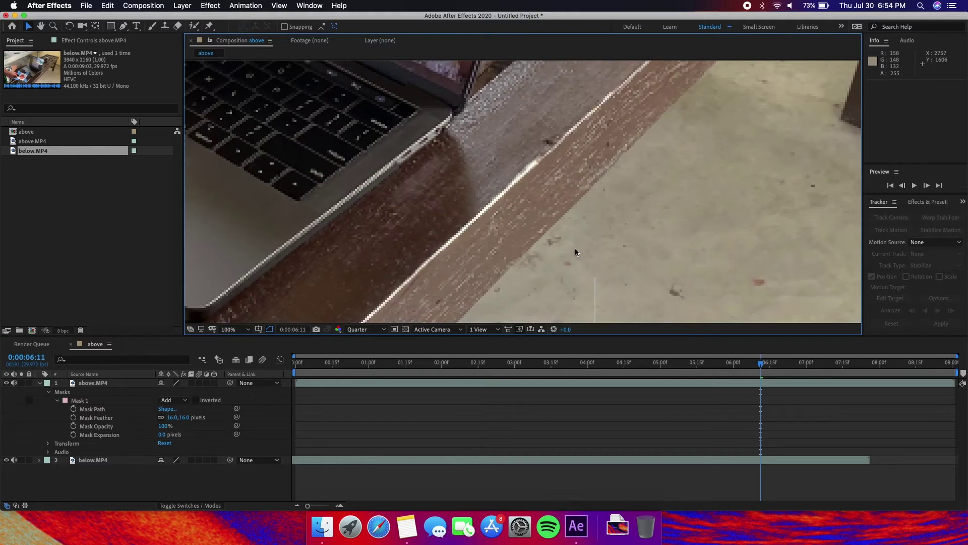
left_click(366, 329)
left_click(367, 372)
left_click(244, 328)
left_click(299, 336)
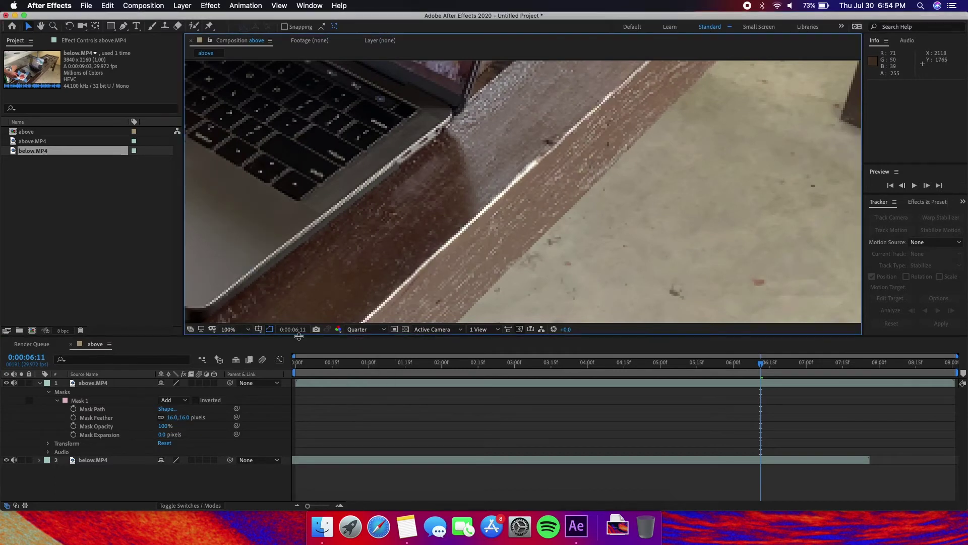
left_click(246, 330)
left_click(255, 154)
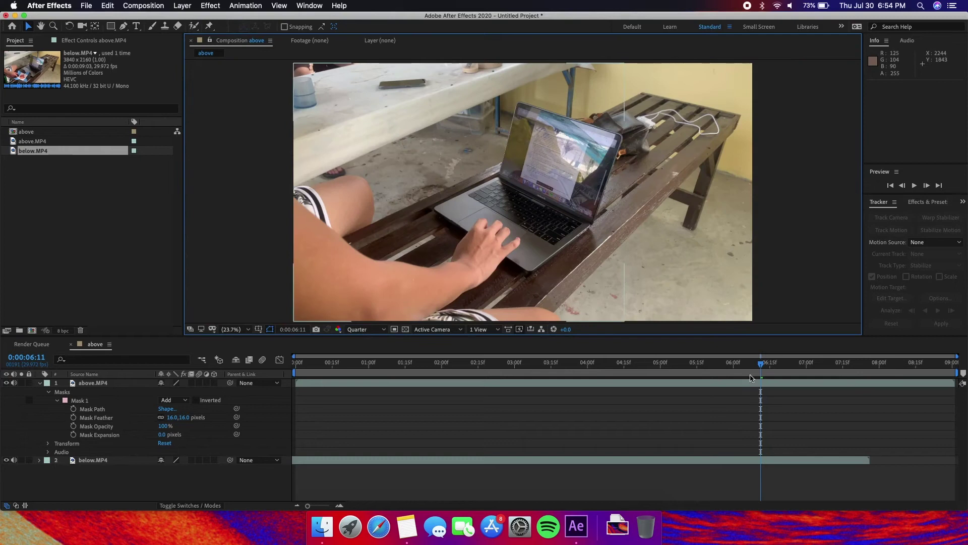
- Preview the feathered composite twice from just before four seconds, then stop playback
left_click_drag(752, 363, 580, 364)
key("space")
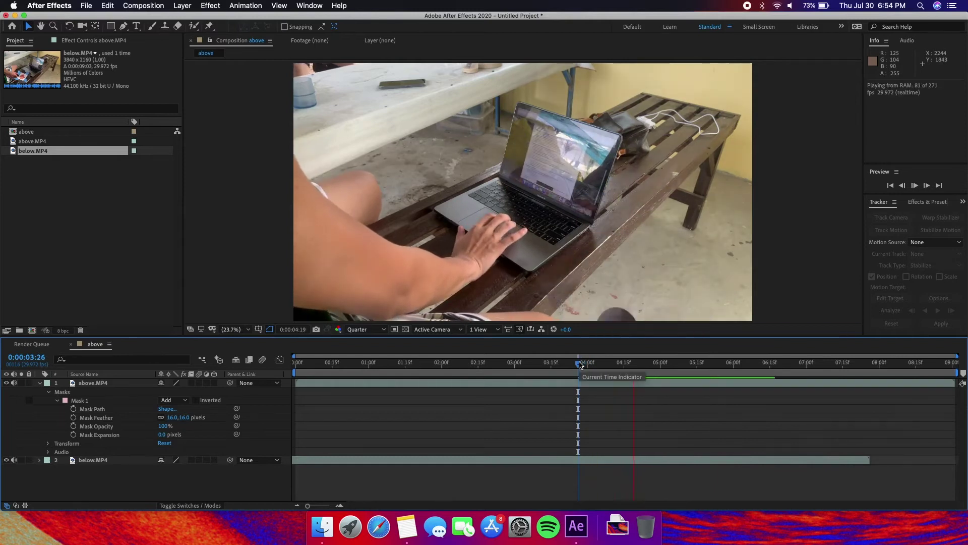
key("space")
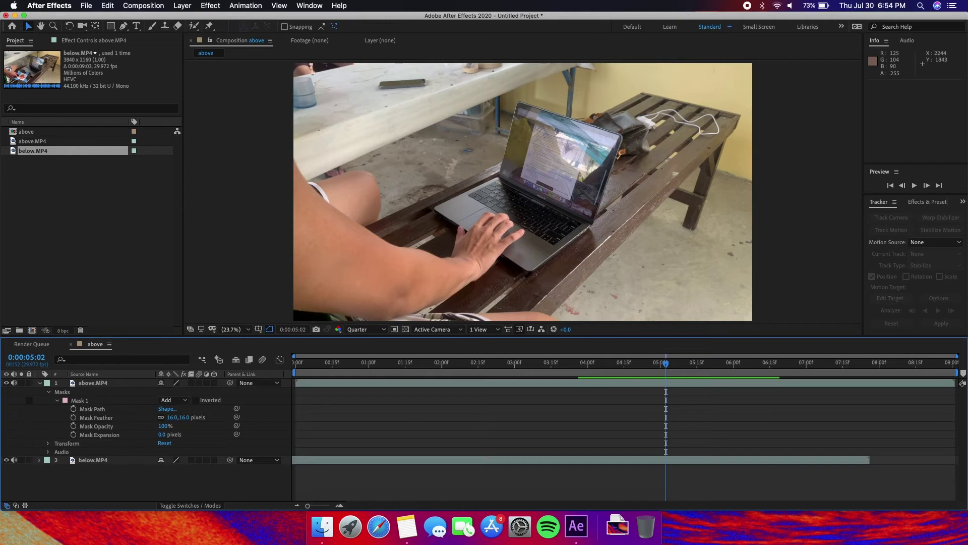
left_click_drag(630, 365, 584, 365)
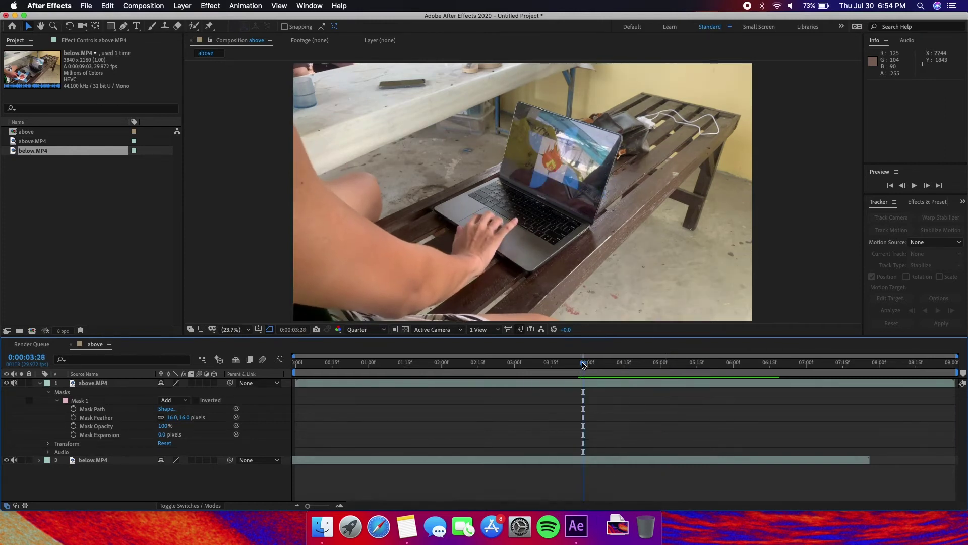
key("space")
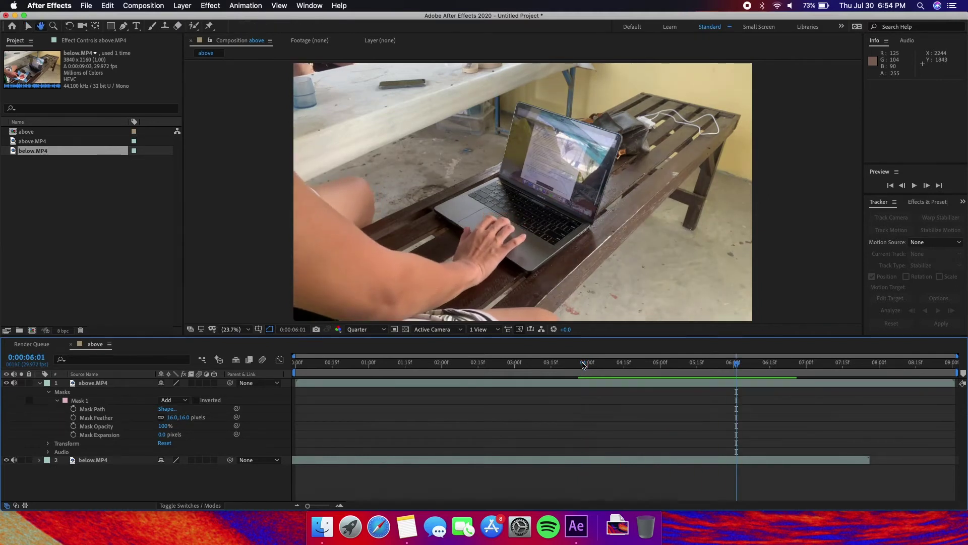
key("space")
key("space")
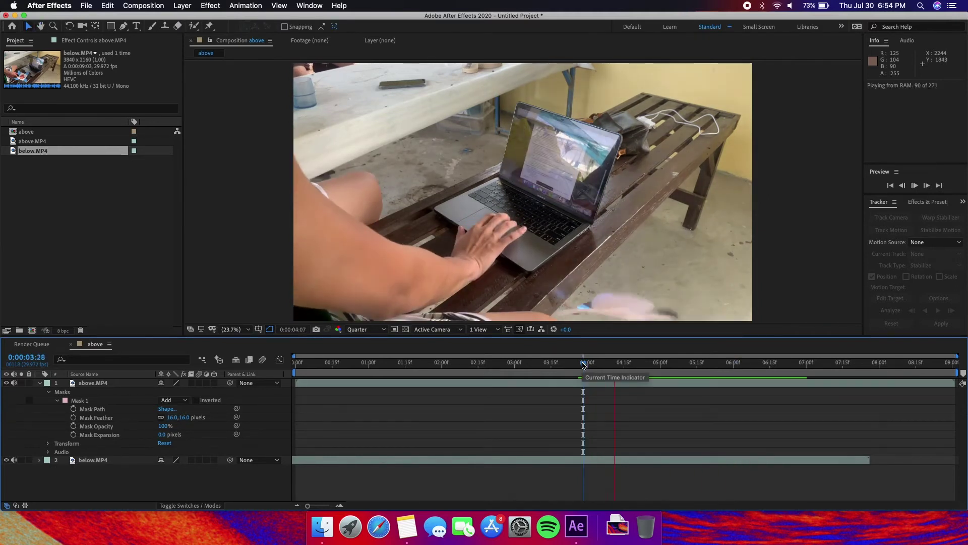
- Launch Premiere Pro 2020 and create an empty project named 'New Project'
left_click(630, 390)
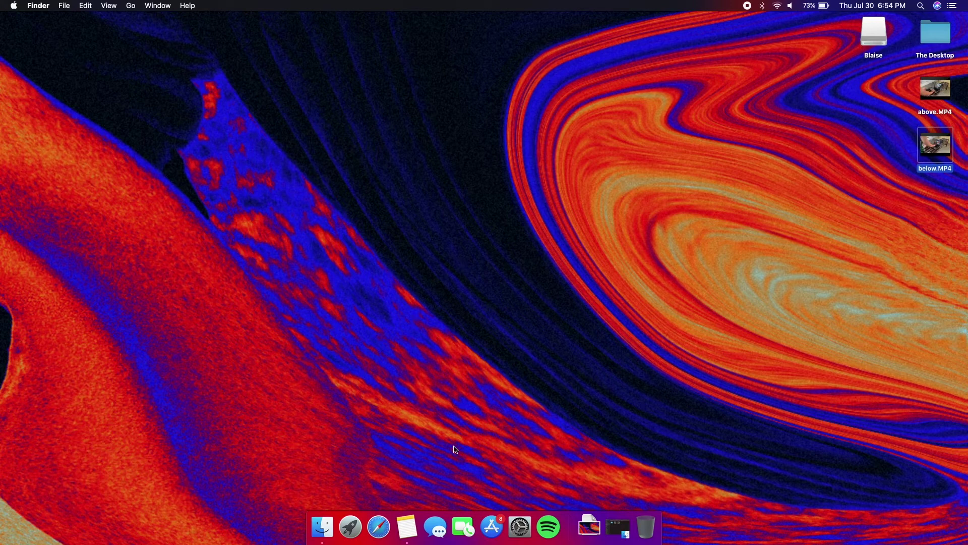
left_click(350, 527)
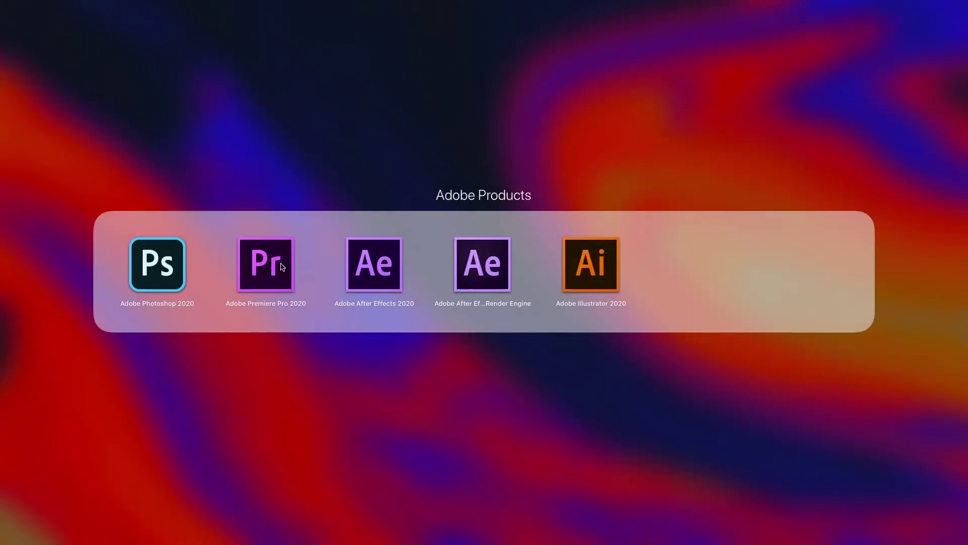
left_click(283, 266)
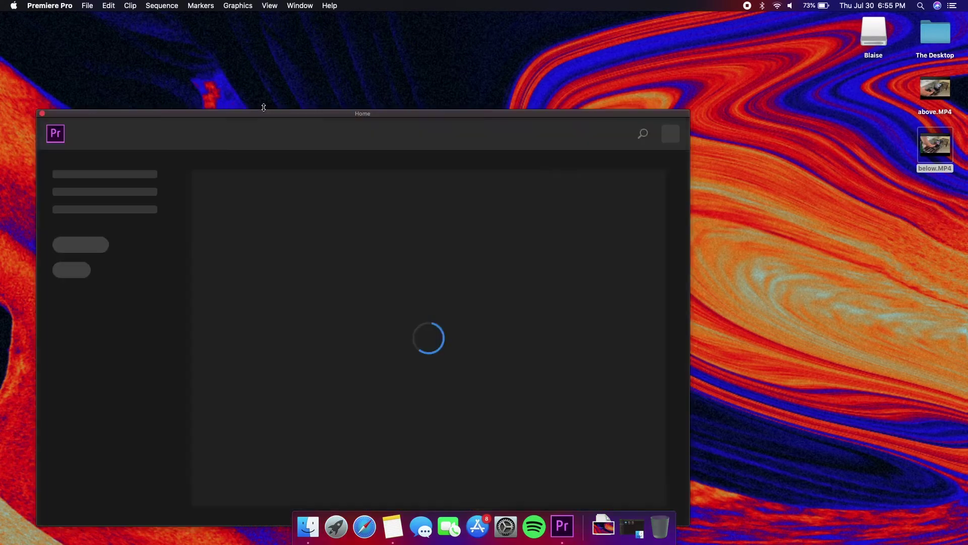
left_click(87, 253)
type("New ")
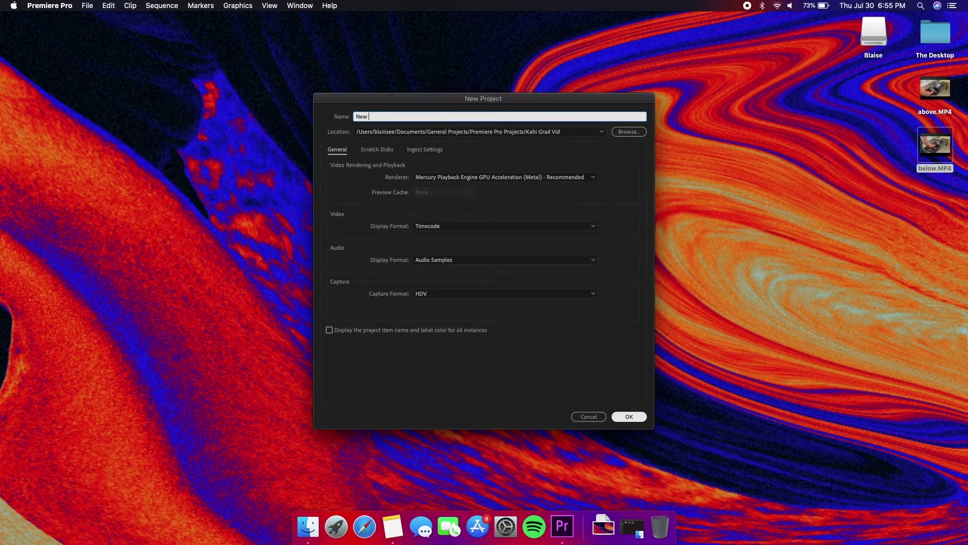
type("Project")
left_click(641, 418)
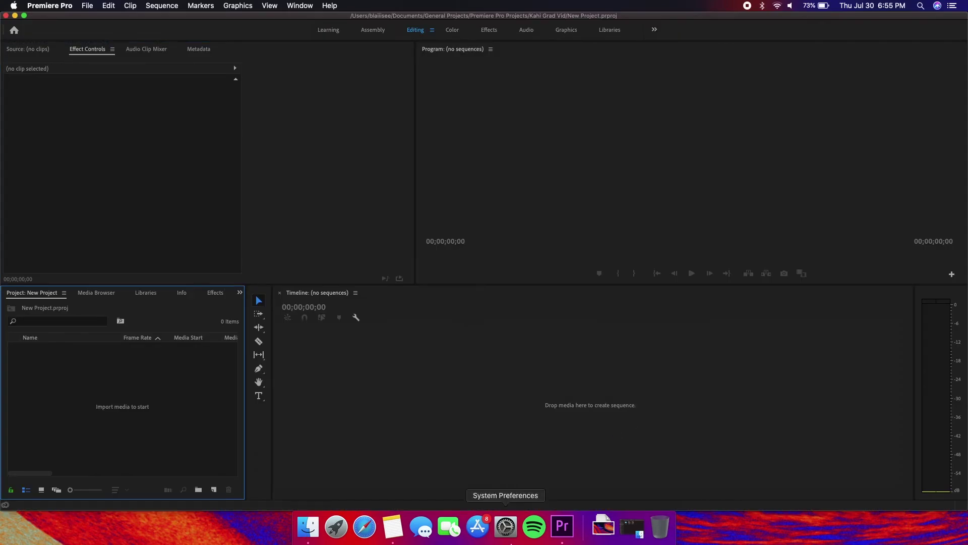
- Import above.MP4 and below.MP4 from the Desktop and build a sequence named above from above.MP4
left_click(637, 541)
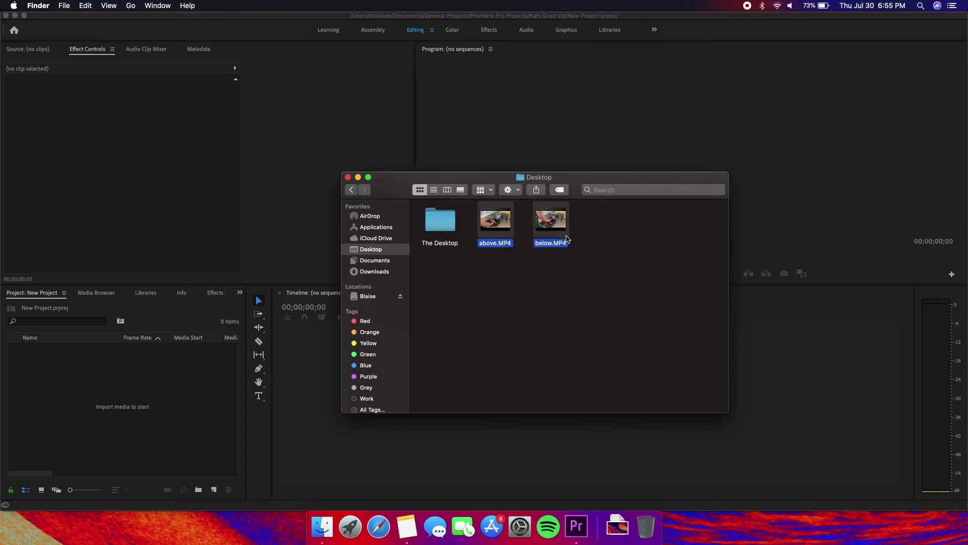
left_click_drag(568, 238, 128, 398)
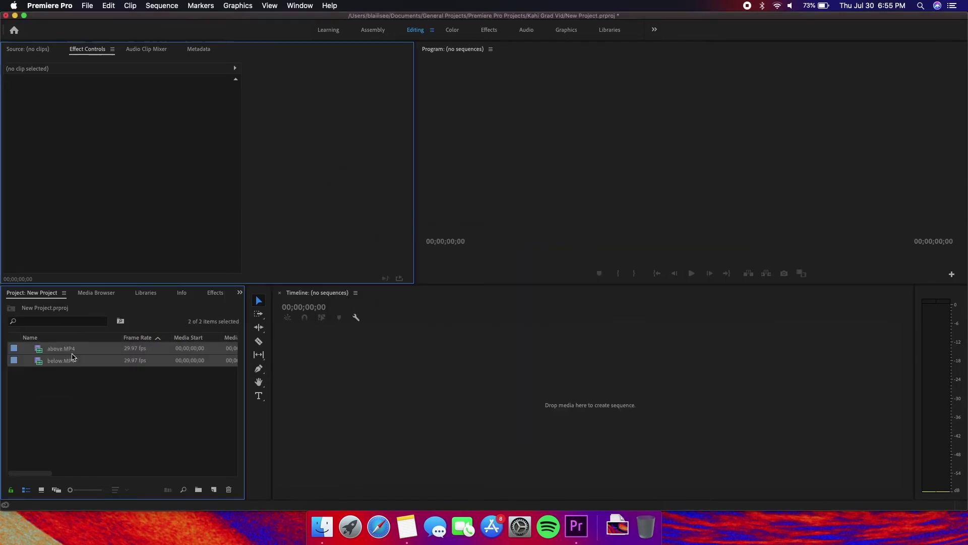
left_click(56, 371)
left_click(90, 352)
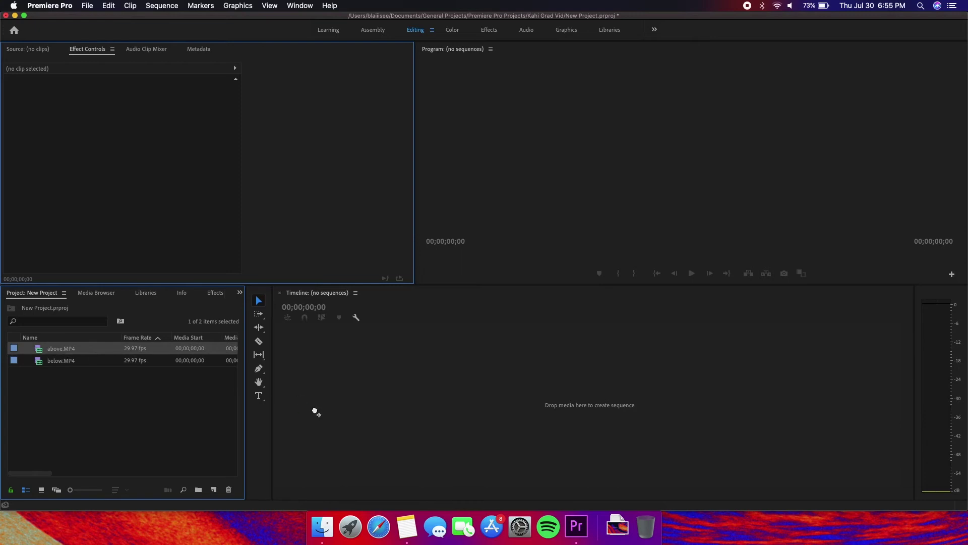
left_click_drag(315, 412, 315, 412)
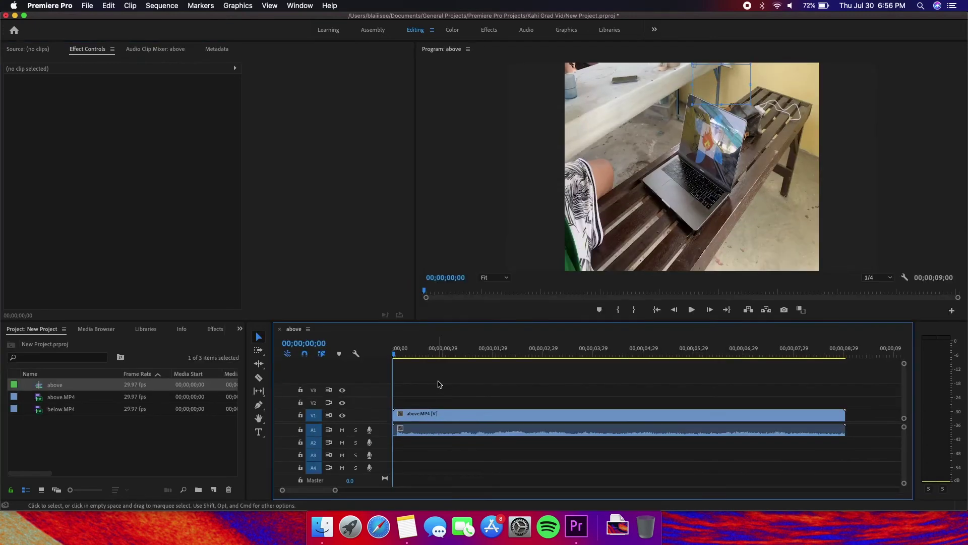
- Start a pen opacity mask on above.MP4 with points down the laptop's right side
left_click(442, 426)
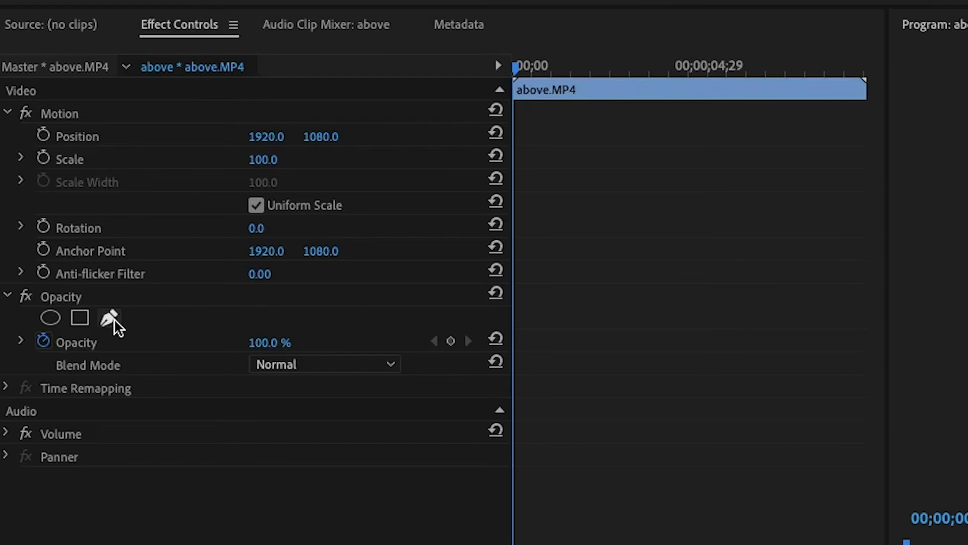
left_click(113, 318)
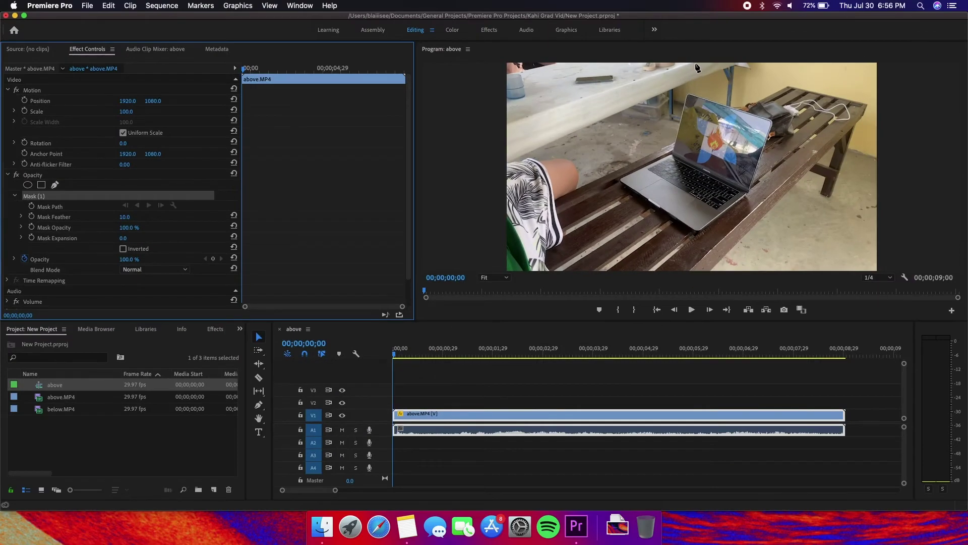
left_click(697, 67)
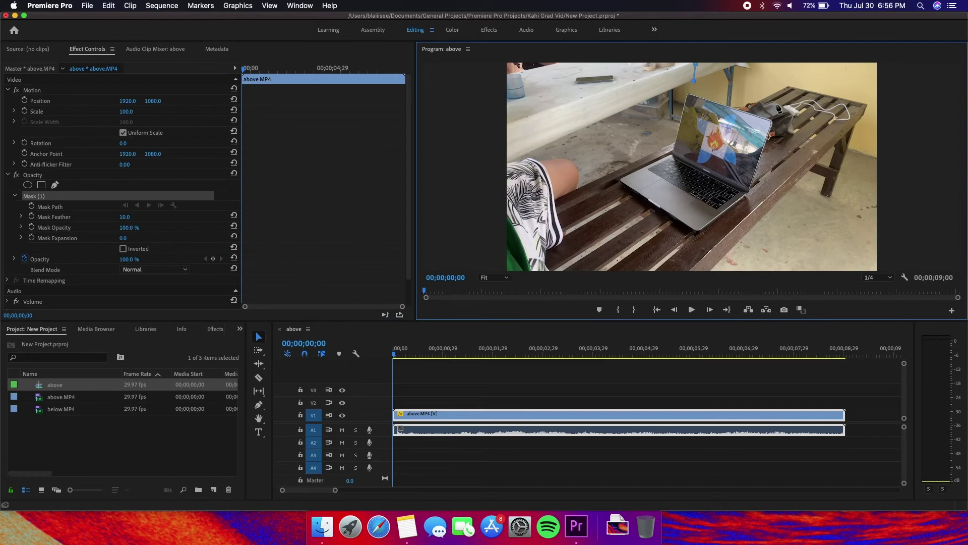
left_click(699, 232)
left_click(698, 271)
key("minus")
left_click_drag(698, 229, 688, 230)
- Add left-side points, close Mask (1), and fit the frame in the Program monitor
left_click(583, 221)
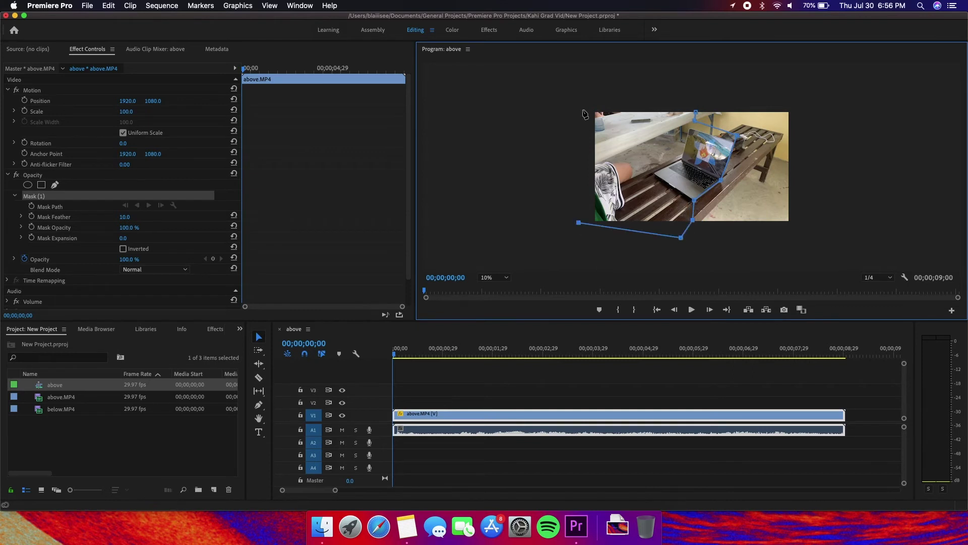
left_click(585, 113)
left_click(696, 113)
key("equal")
left_click(506, 277)
left_click(493, 287)
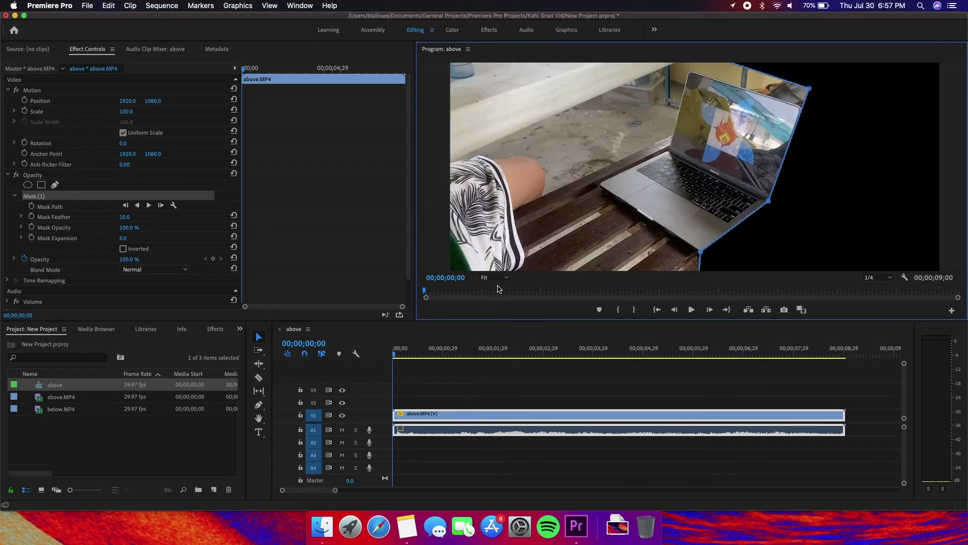
left_click(138, 422)
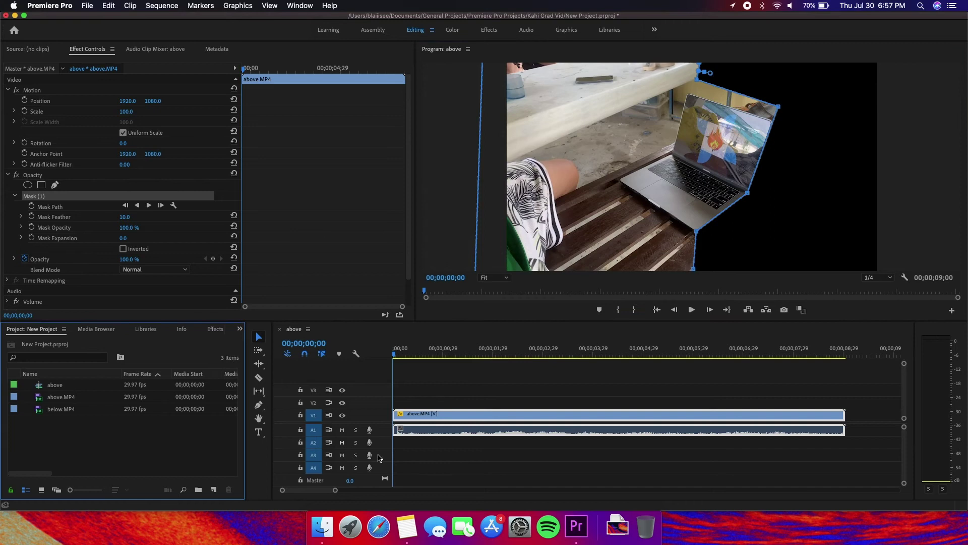
- Stack above.MP4 on V2 over below.MP4 on V1 and check their alignment around 3;14
left_click_drag(424, 419, 424, 406)
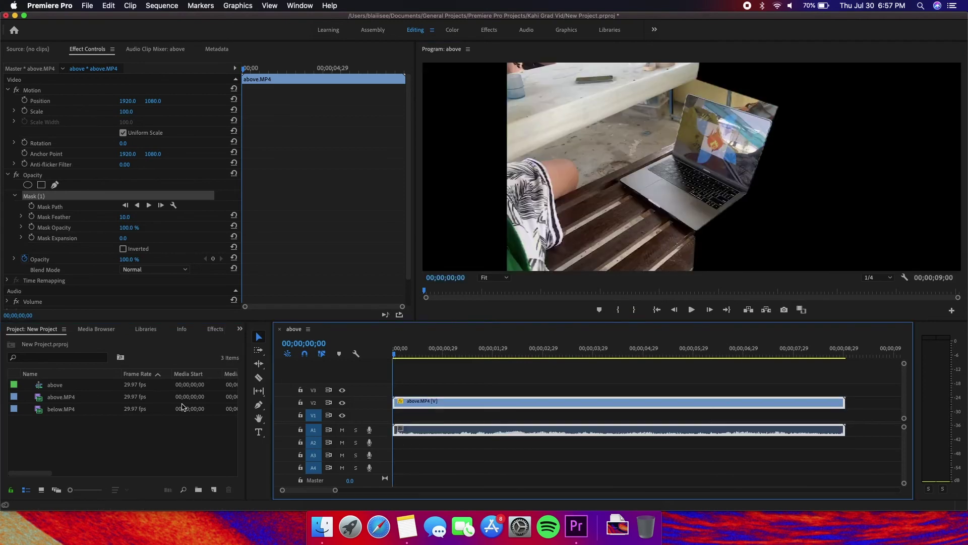
left_click_drag(71, 413, 399, 417)
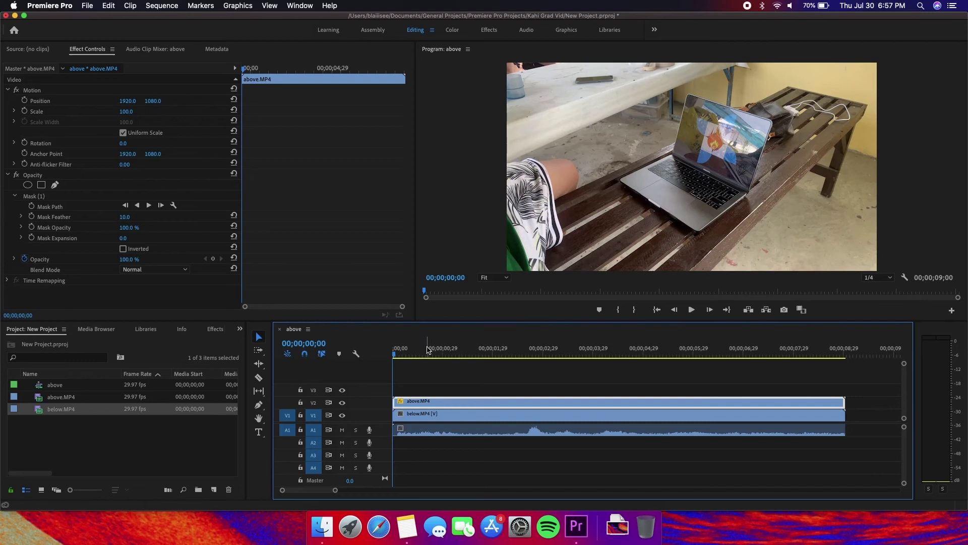
left_click_drag(541, 354, 589, 356)
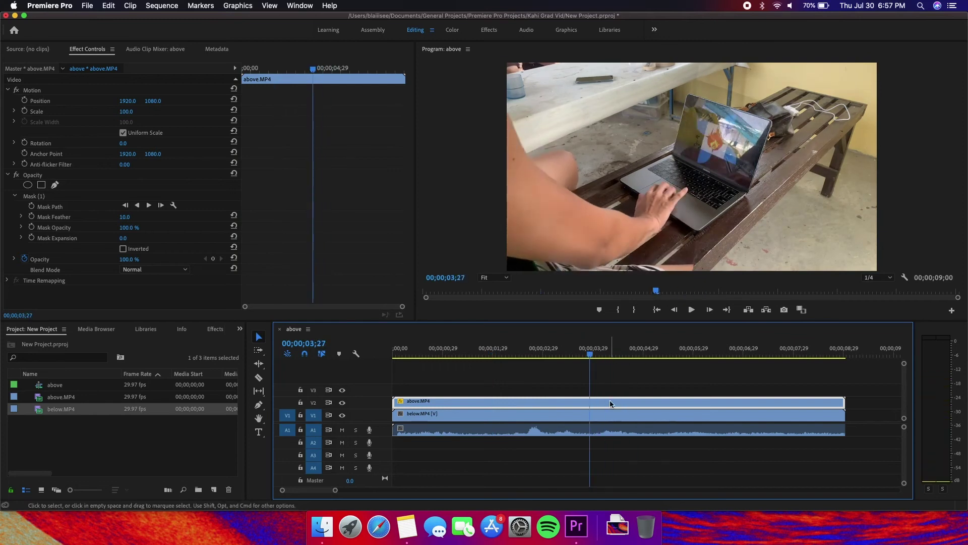
left_click_drag(610, 413, 651, 414)
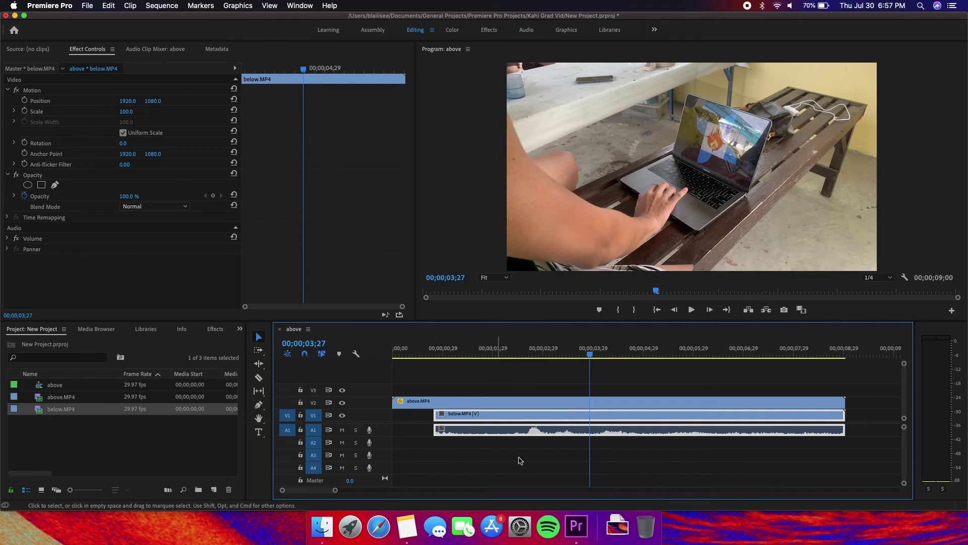
key("super+z")
key("space")
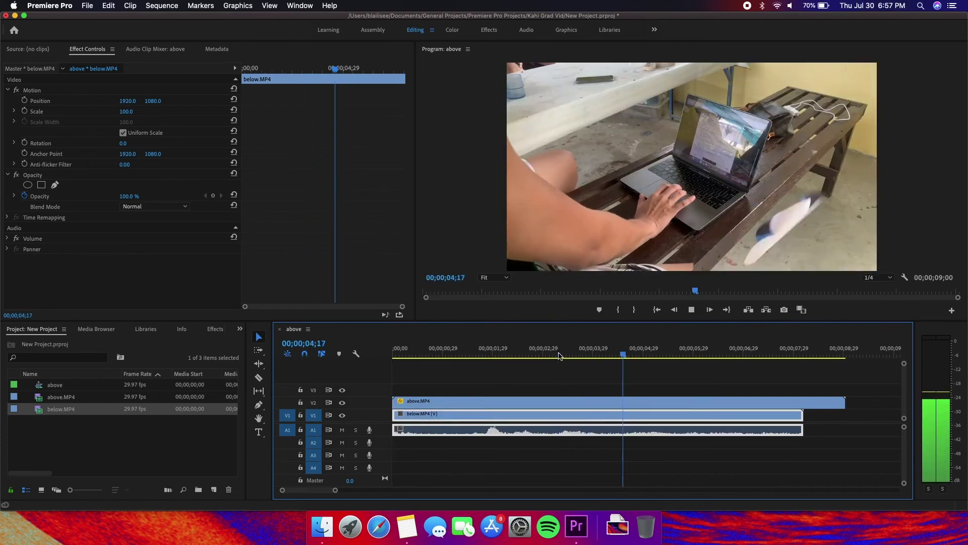
key("super+z")
mouse_move(644, 355)
left_mouse_down()
mouse_move(569, 353)
mouse_move(640, 355)
left_mouse_up()
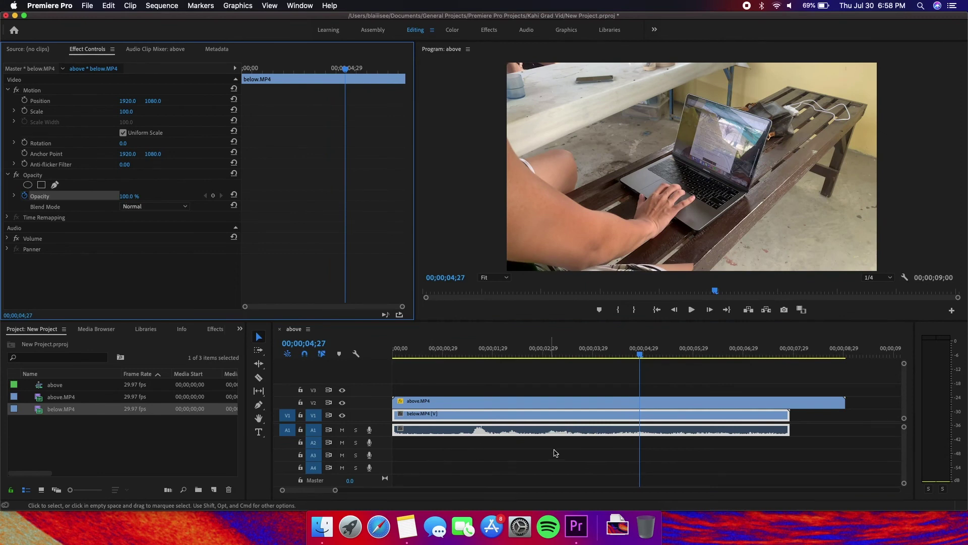
- Raise the Mask (1) feather on above.MP4 from 10 to 35.0
left_click(574, 407)
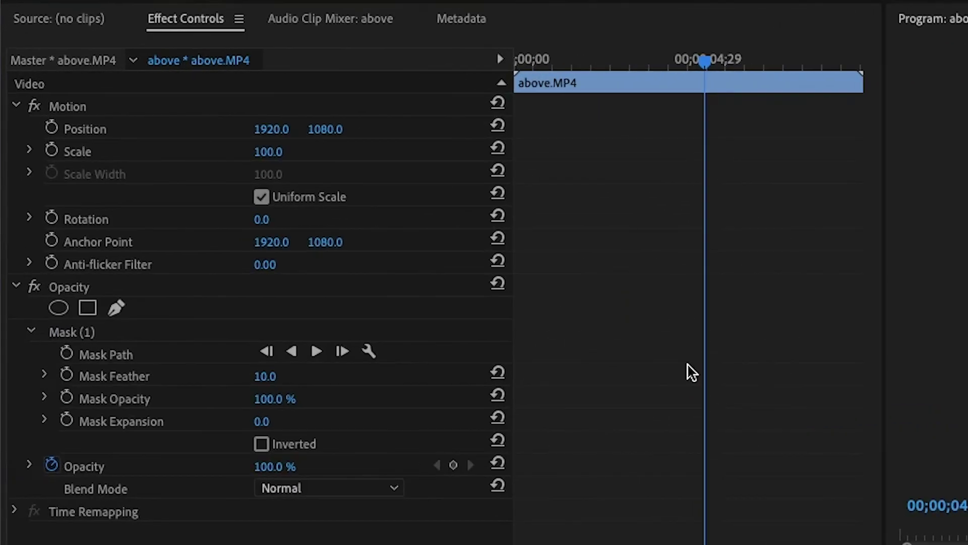
left_click(82, 333)
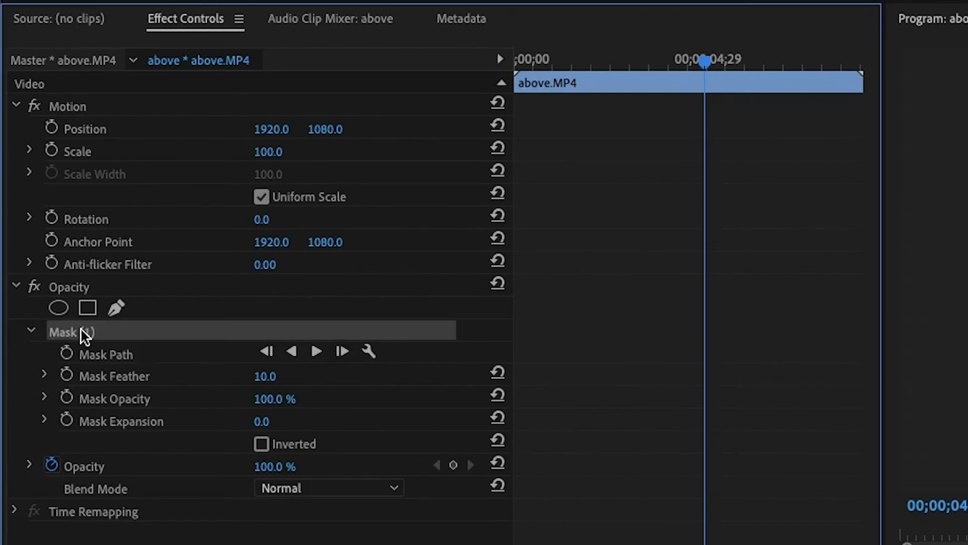
left_click(113, 377)
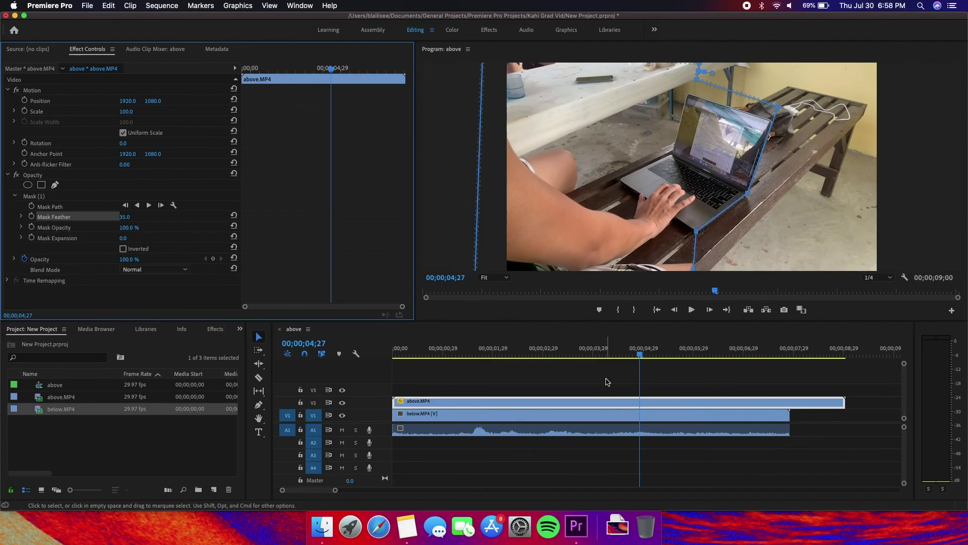
left_click(608, 382)
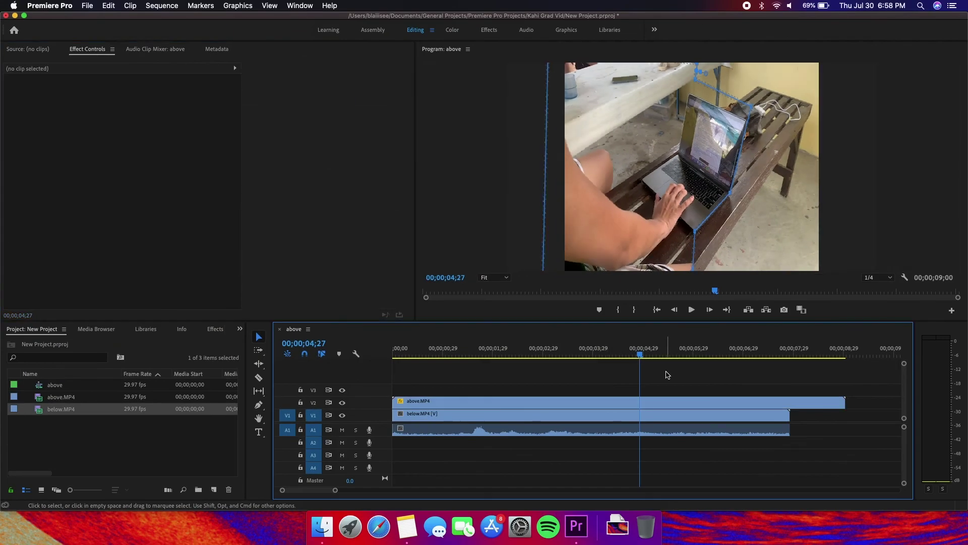